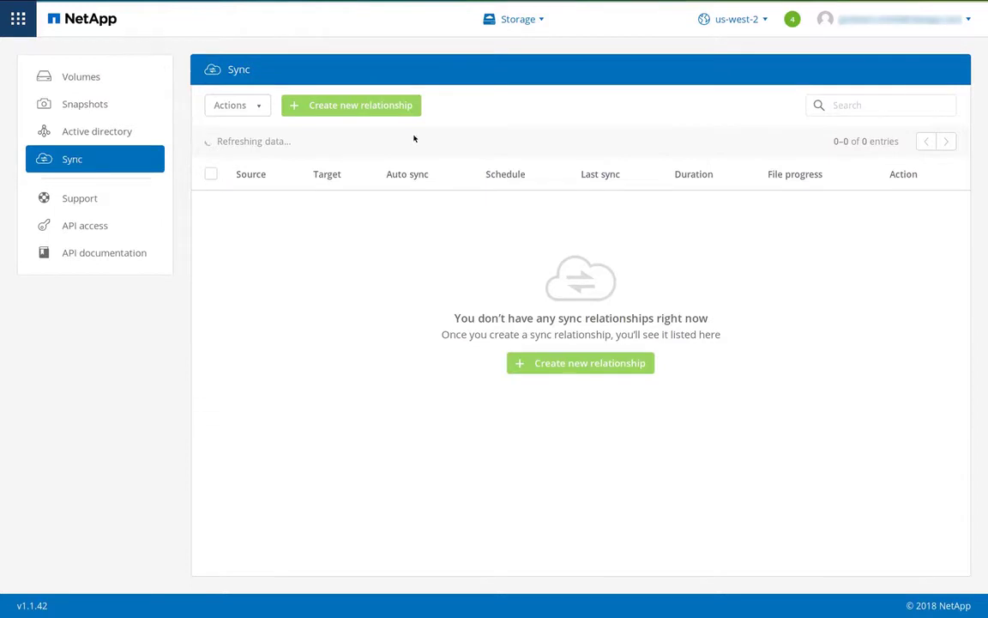
Start a new AWS data broker named Sync and set its region to US West (Oregon).
left_click(470, 107)
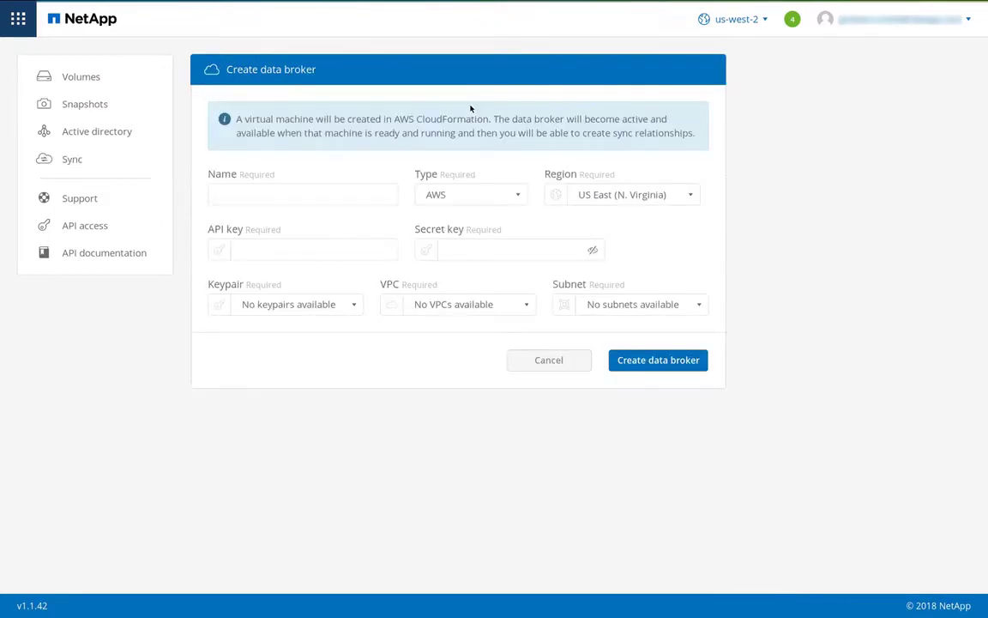
left_click(329, 194)
type("Sync")
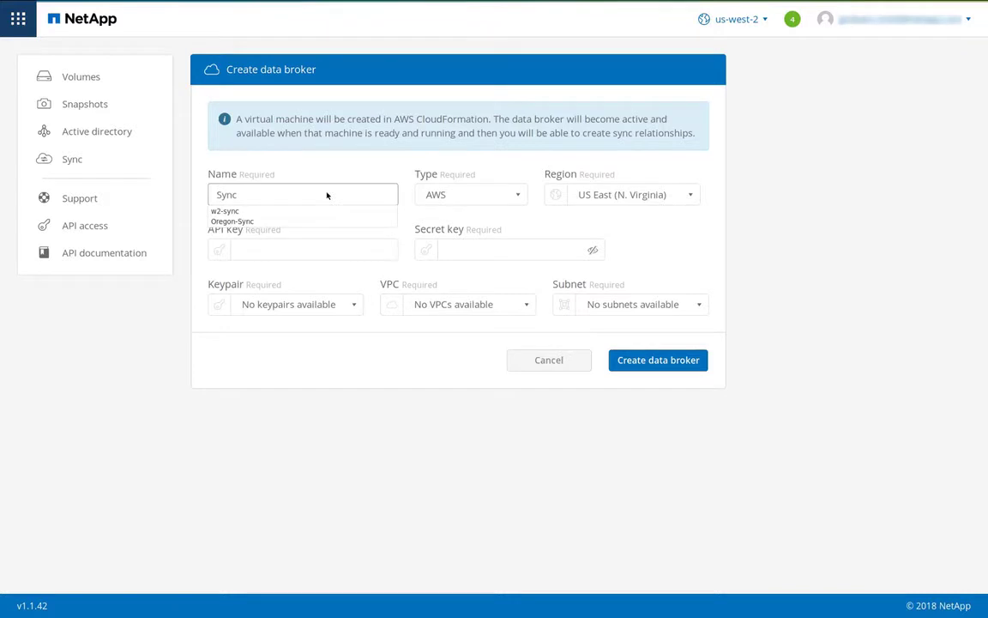
left_click(327, 193)
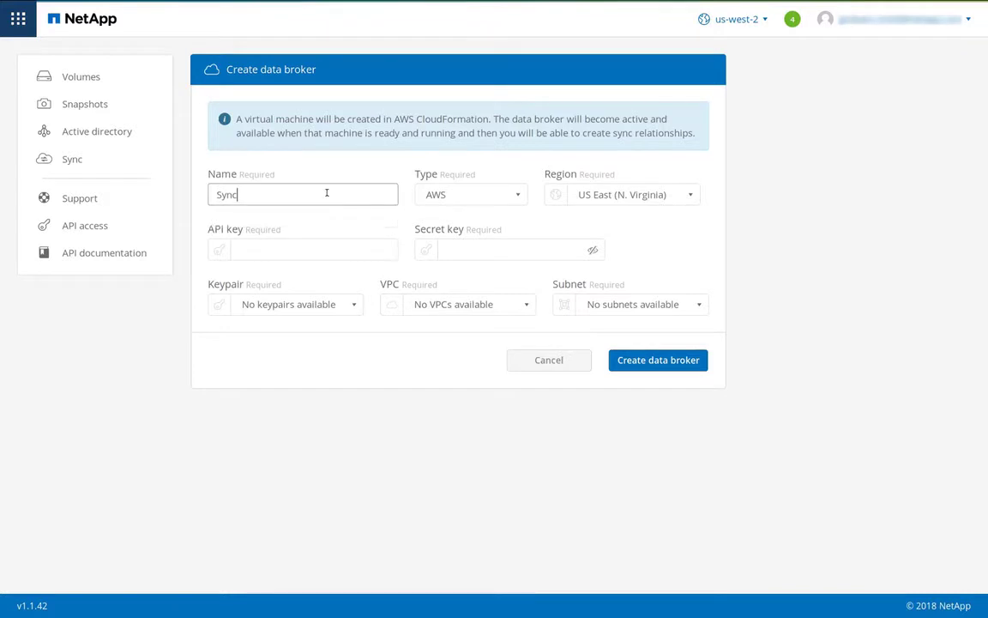
left_click(608, 195)
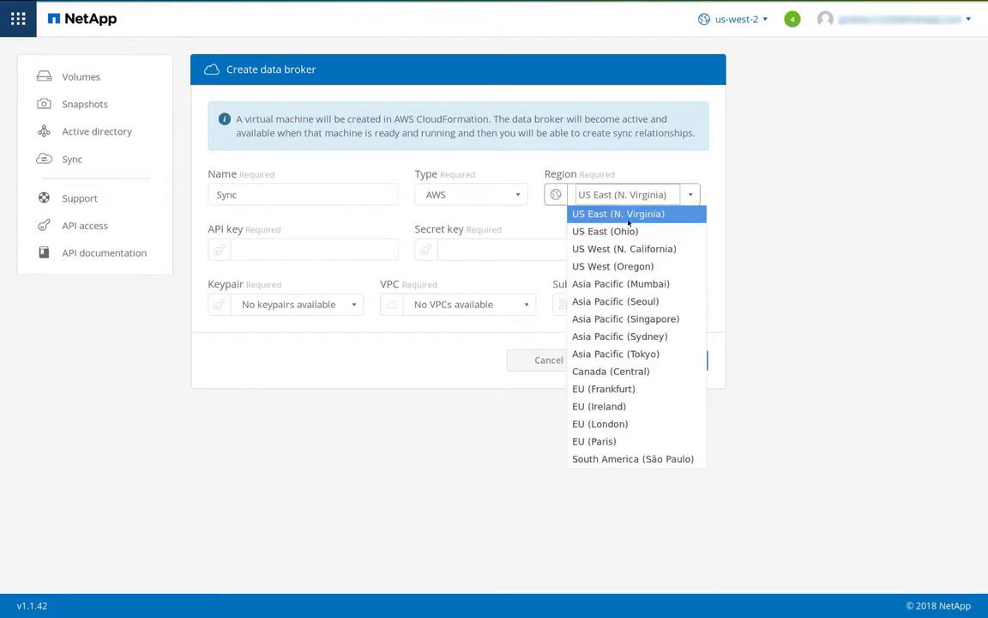
left_click(633, 265)
Paste the AWS API key and secret key into the data broker form.
left_click(312, 250)
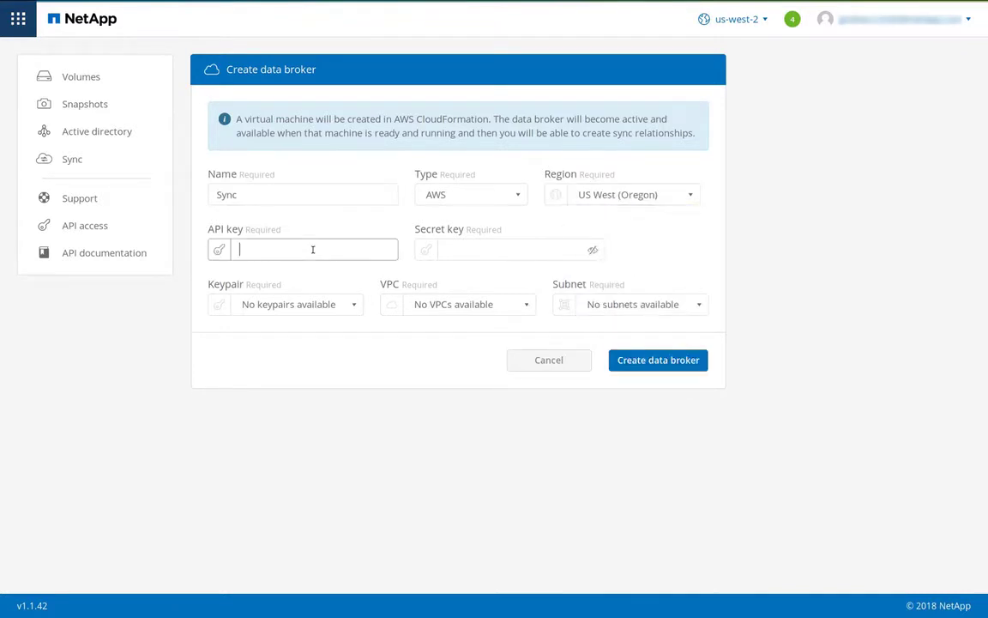
key("ctrl+v")
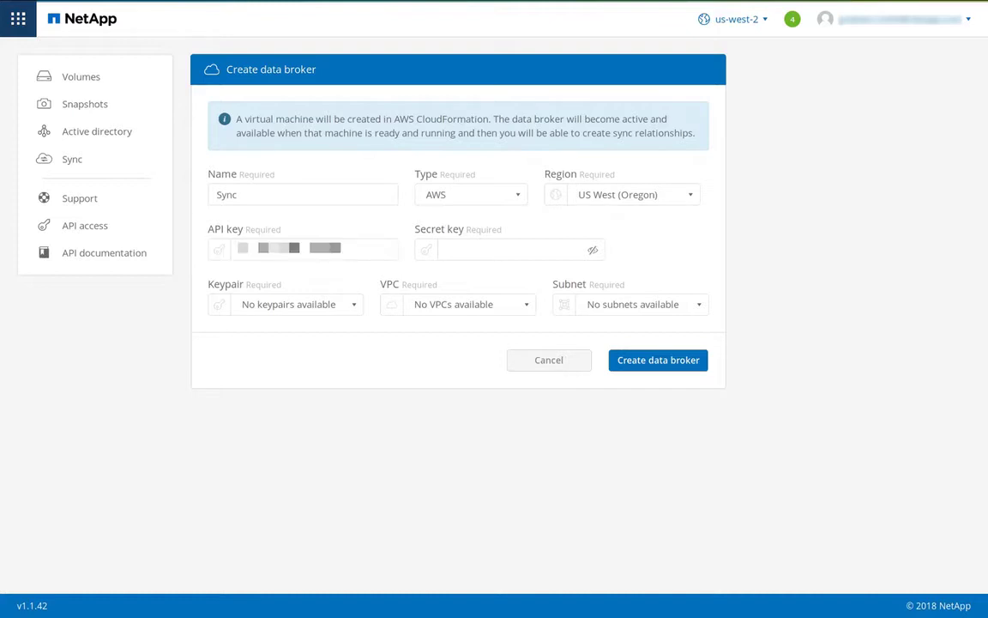
left_click(554, 249)
key("ctrl+v")
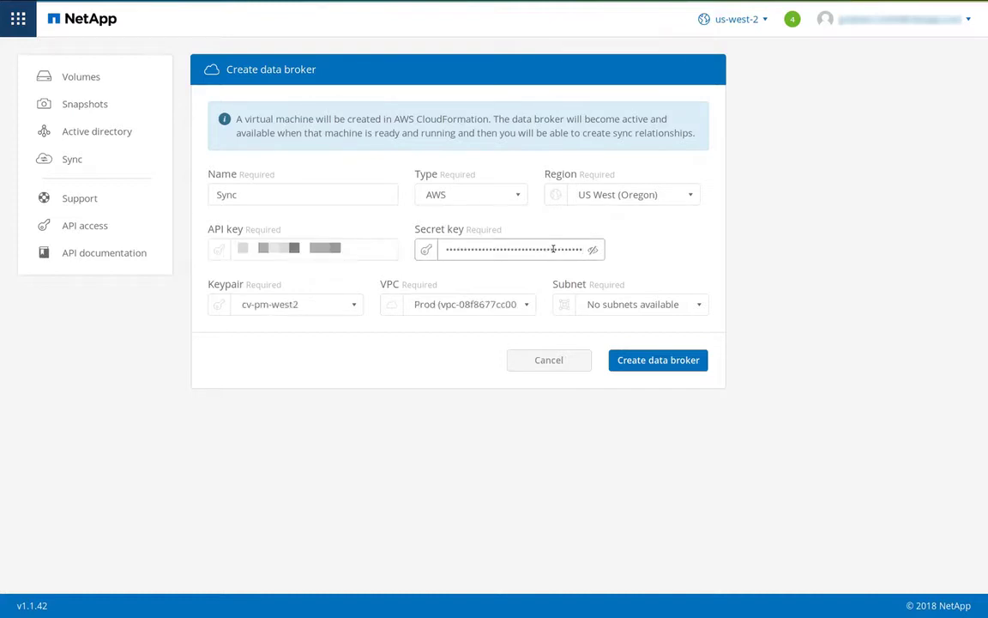
Choose the cv-pm-west2 keypair and the us-west-2-vpc VPC, and create the data broker.
left_click(326, 311)
left_click(328, 323)
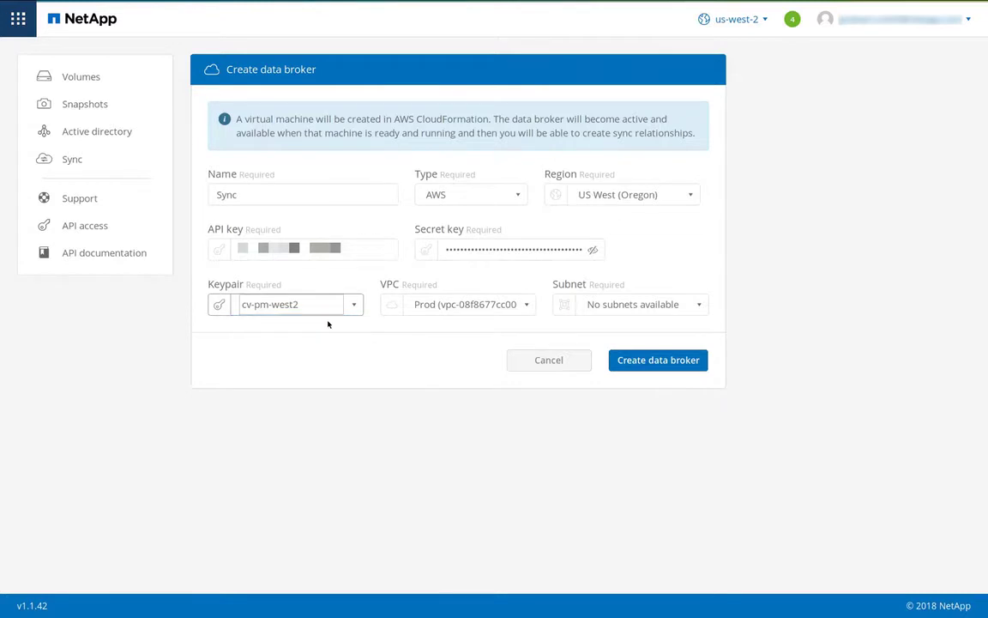
left_click(485, 307)
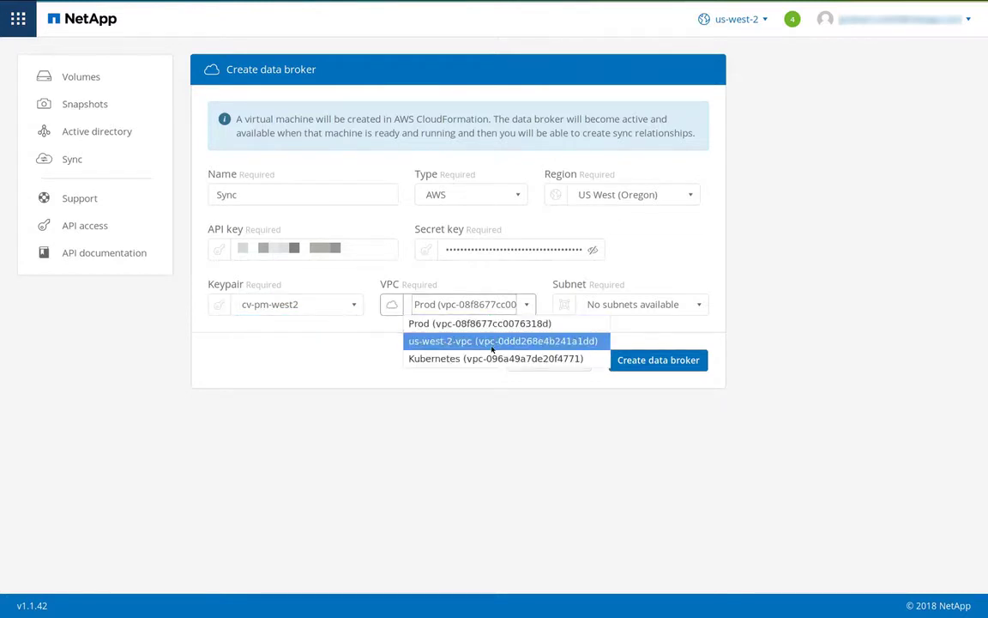
left_click(494, 341)
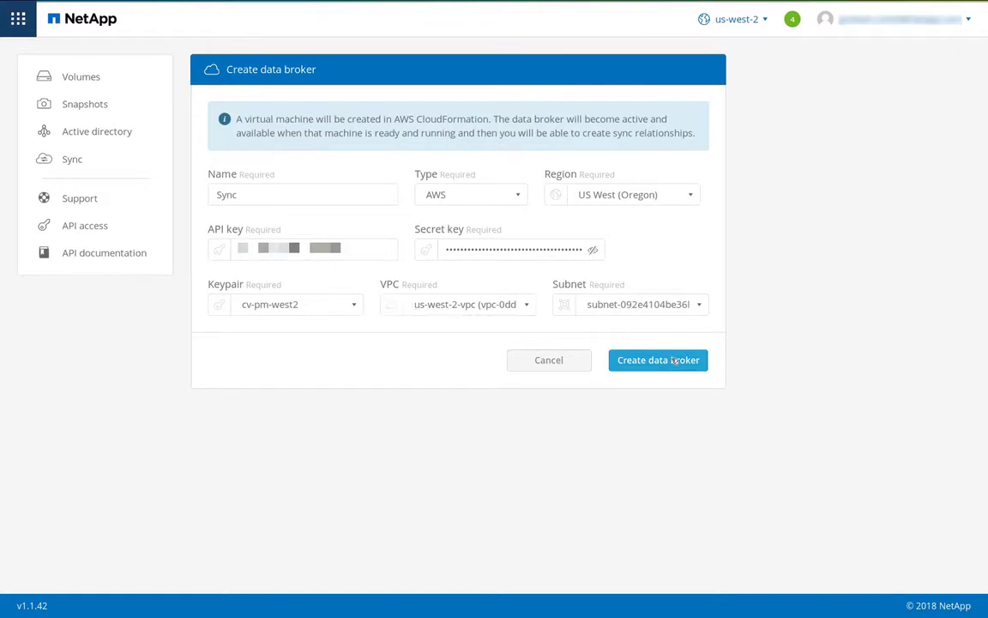
left_click(673, 360)
left_click(733, 359)
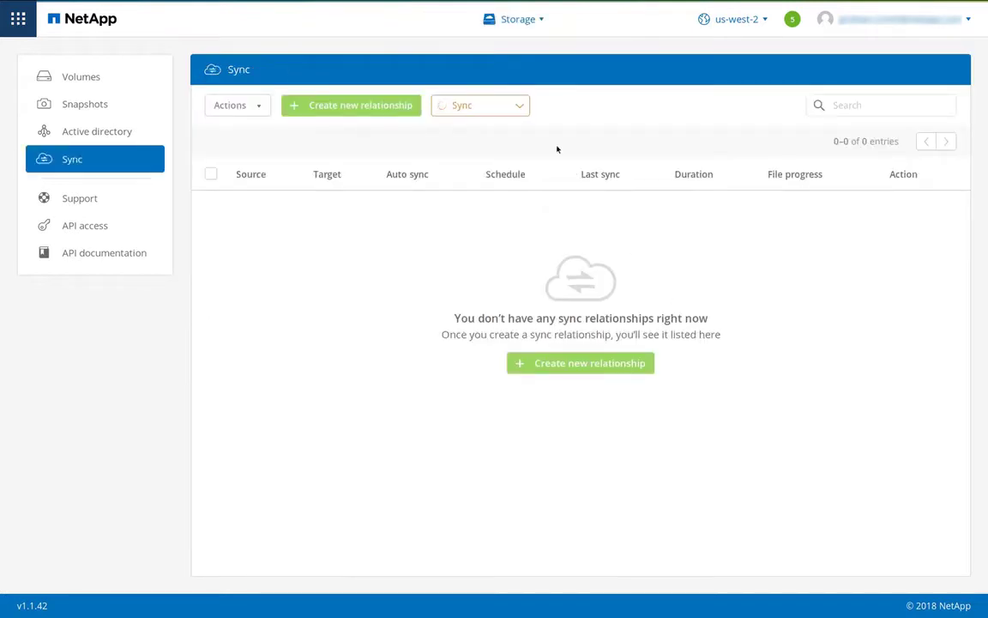
Expand the Sync data broker's details and review the Sync stack's status and events in AWS CloudFormation.
left_click(519, 106)
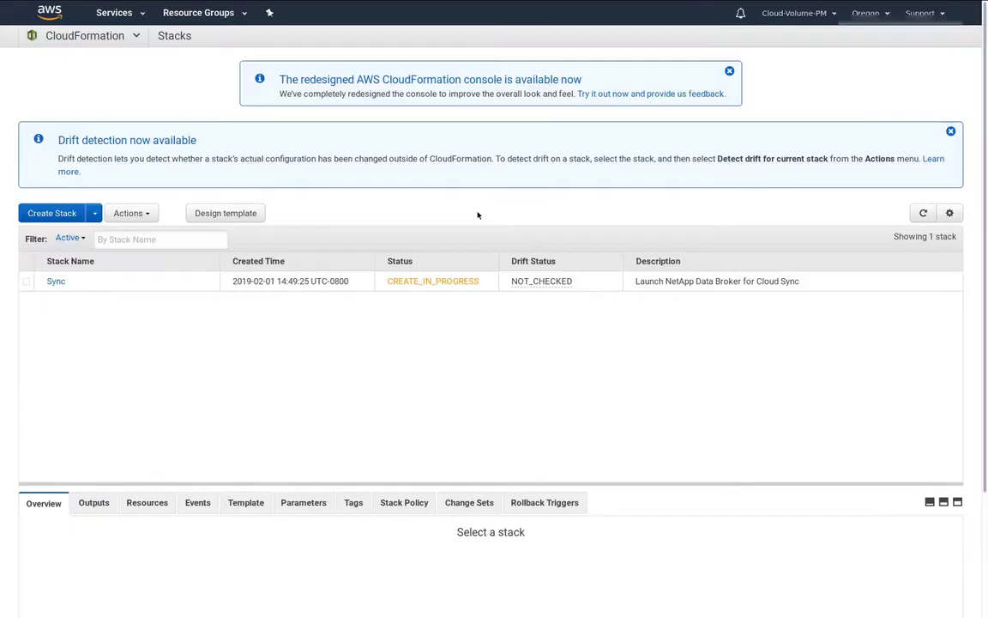
left_click(57, 281)
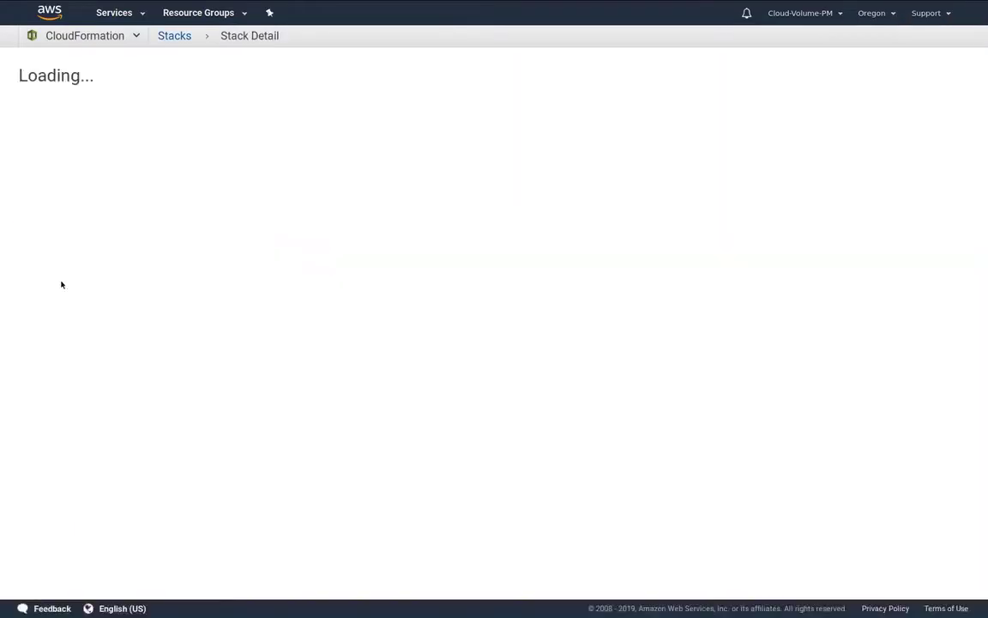
scroll(245, 439, "down", 5)
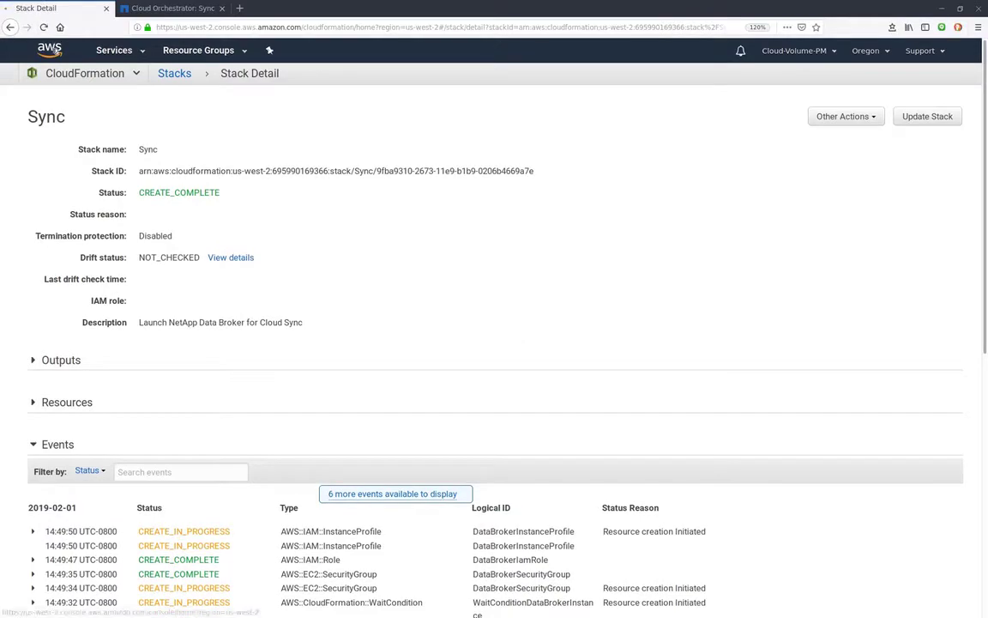
Check the state of the Sync instance among the EC2 instances in the AWS console.
left_click(53, 52)
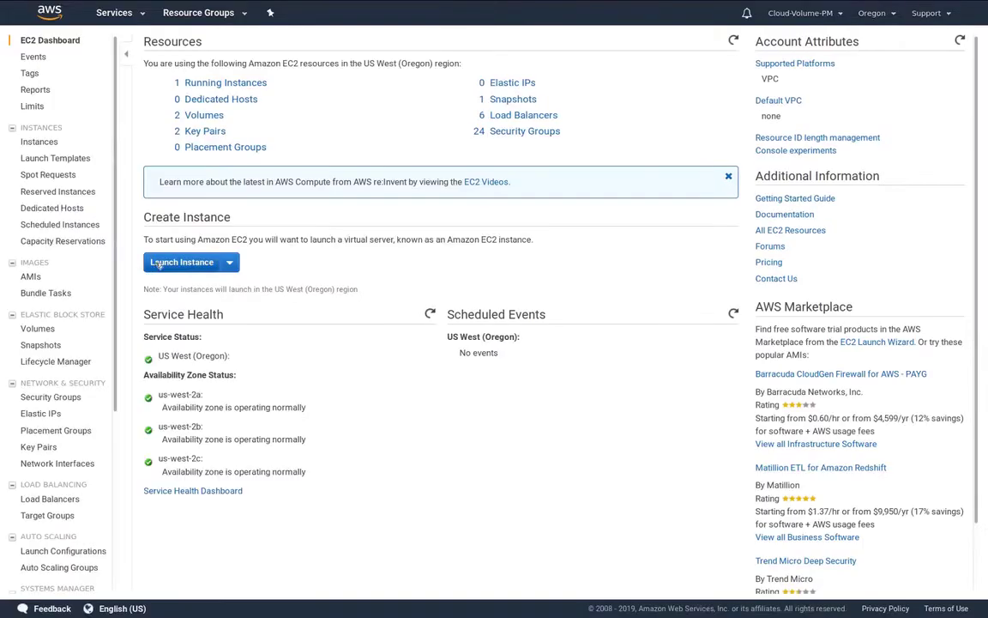
left_click(194, 82)
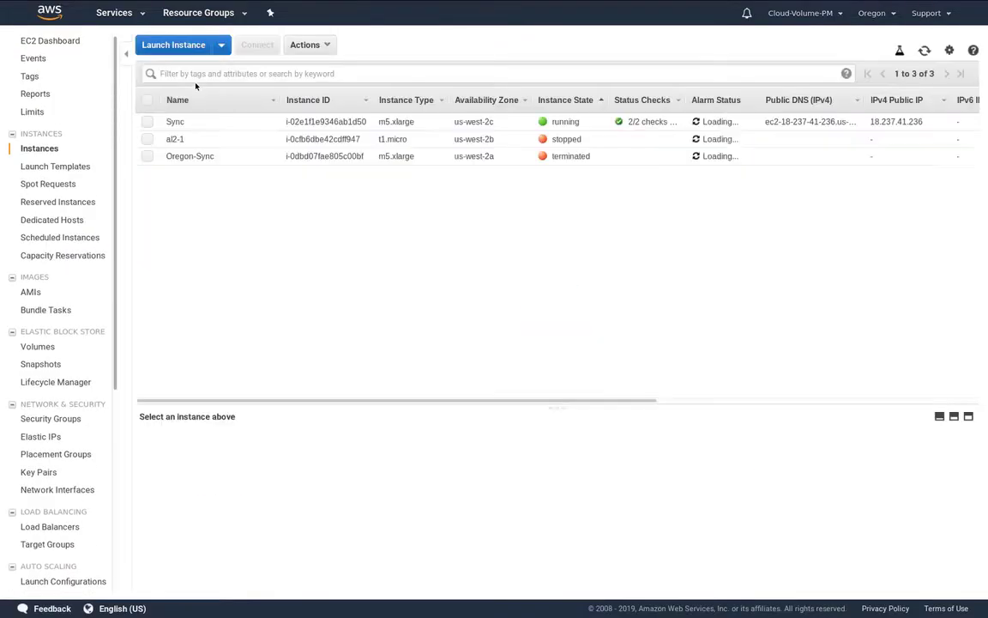
left_click(206, 124)
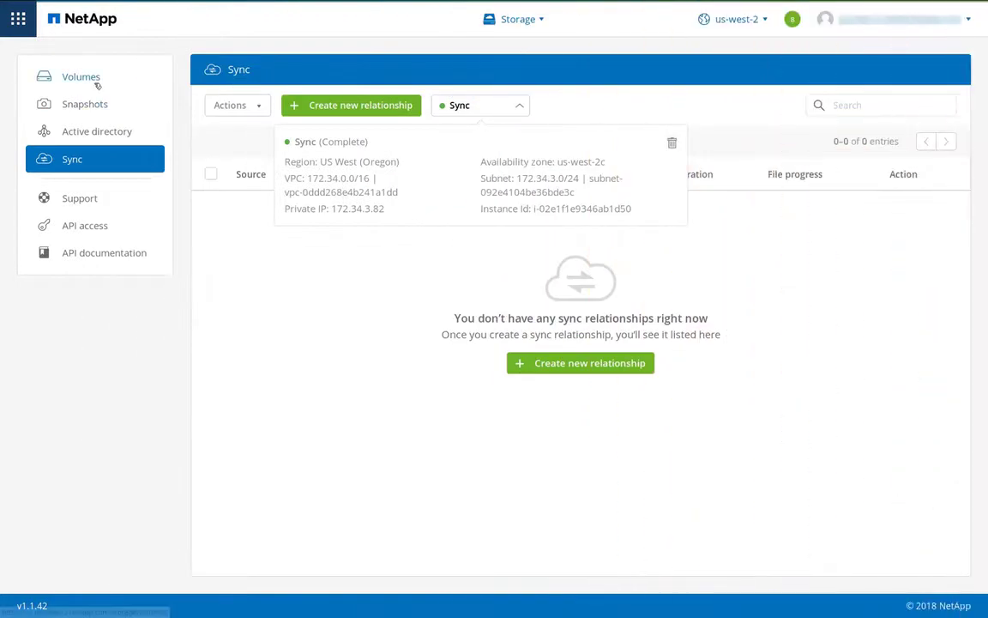
List the us-west-2 volumes in NetApp, and inspect Oregon-vol1's space and inode usage in the terminal with df -Th and df -Thi.
left_click(92, 78)
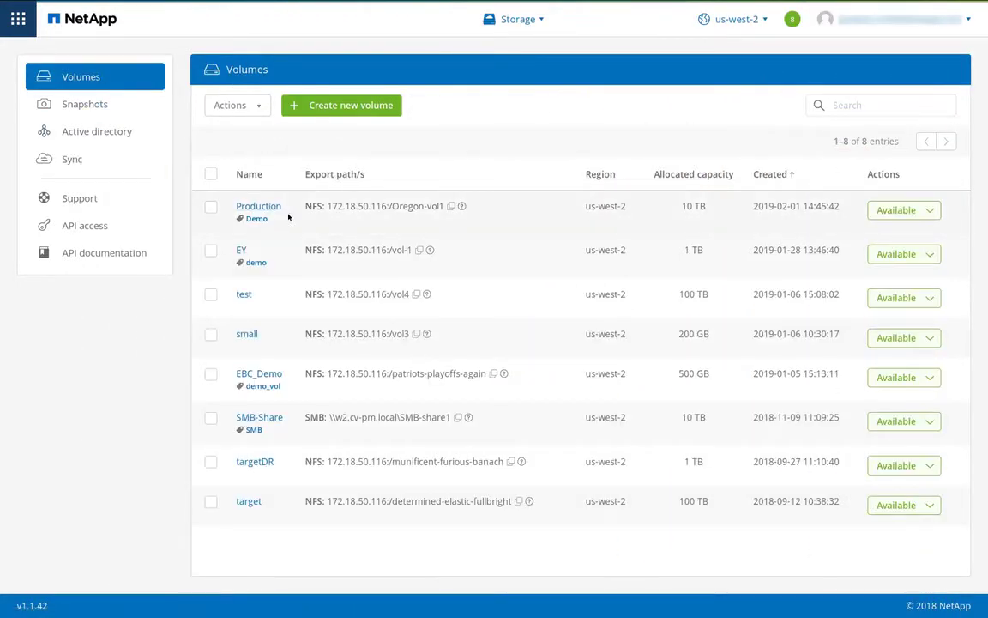
key("alt+Tab")
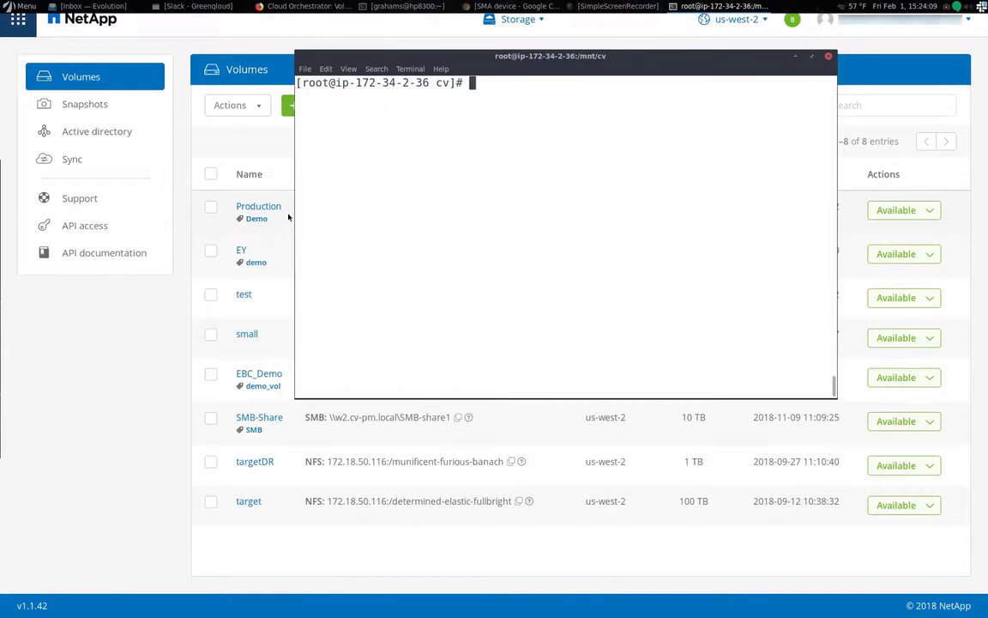
type("df -Th")
key("Return")
key("Up")
type("i")
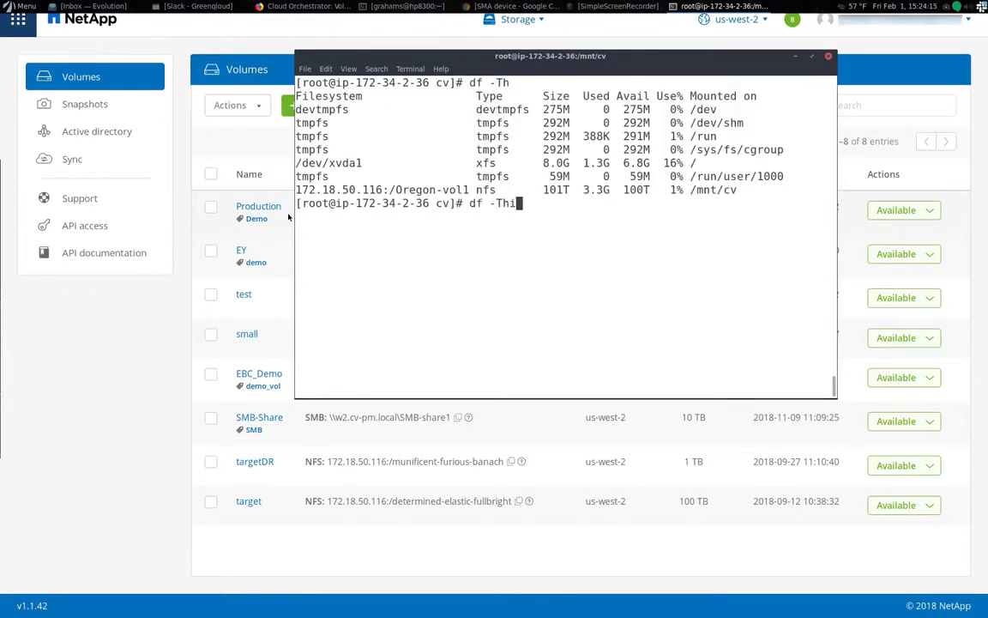
key("Return")
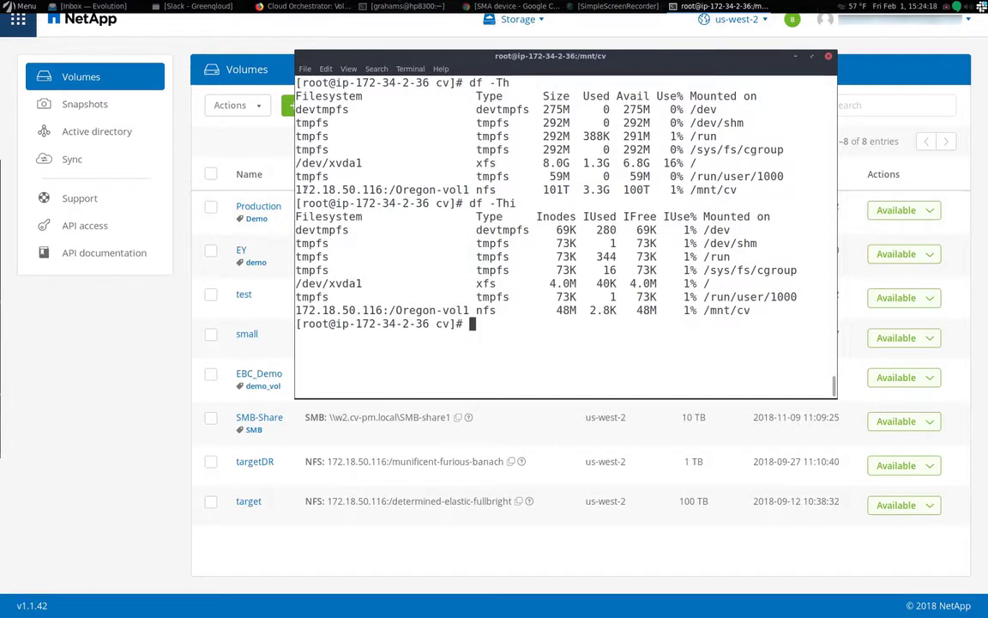
left_click_drag(296, 190, 608, 189)
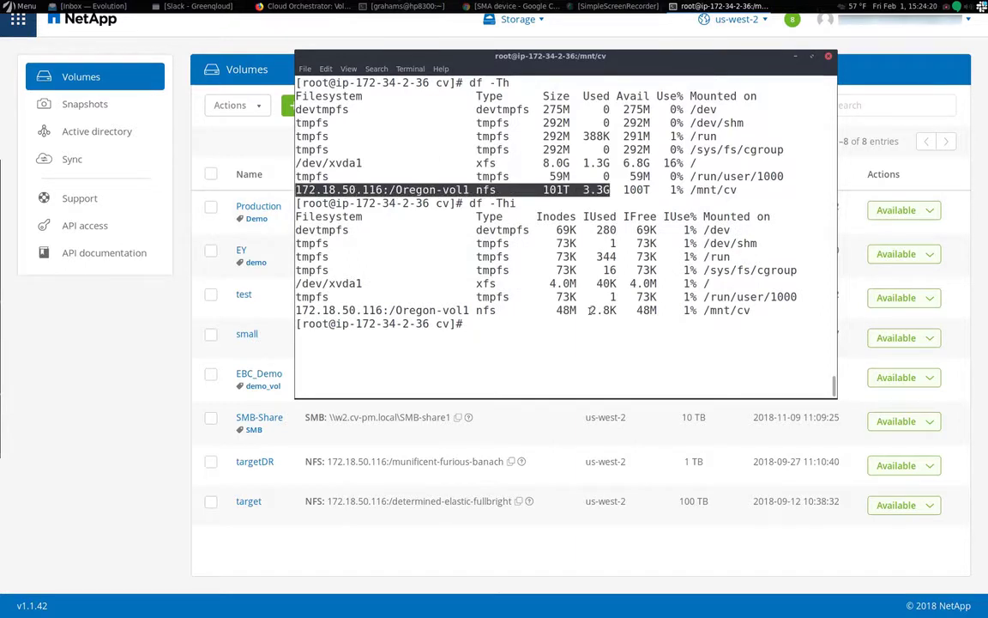
left_click_drag(590, 309, 616, 309)
left_click(612, 331)
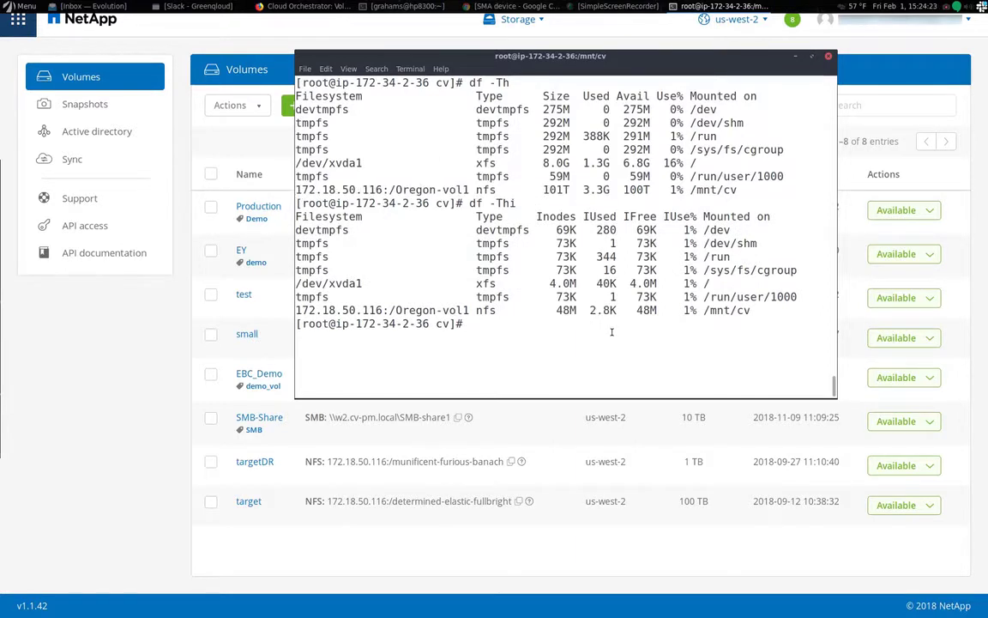
Return to the NetApp volumes, switch the region to ap-southeast-2 and copy the IP address of the DR volume's export path.
left_click(186, 246)
left_click(741, 20)
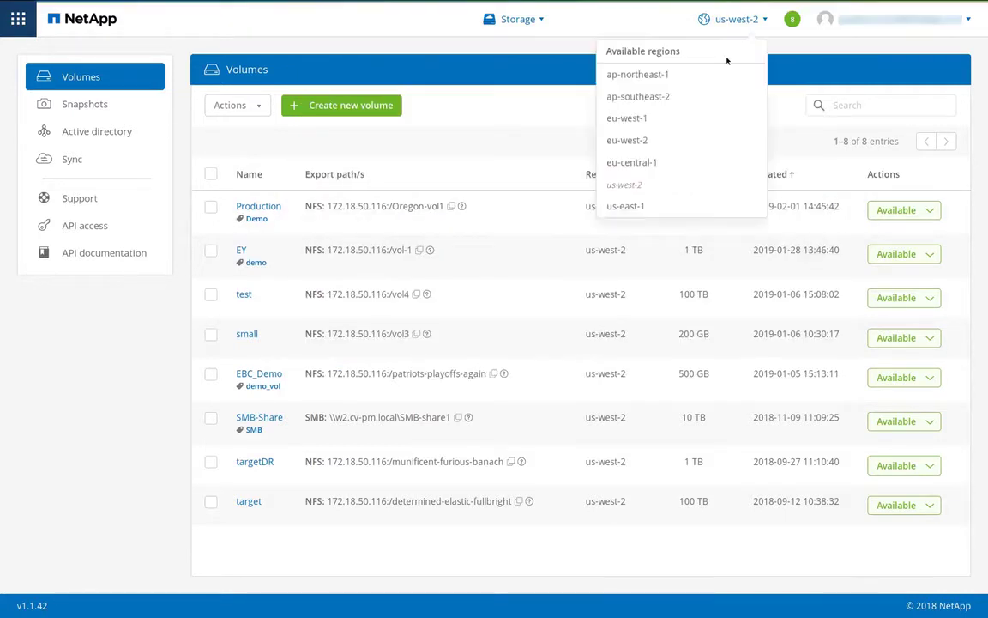
left_click(664, 96)
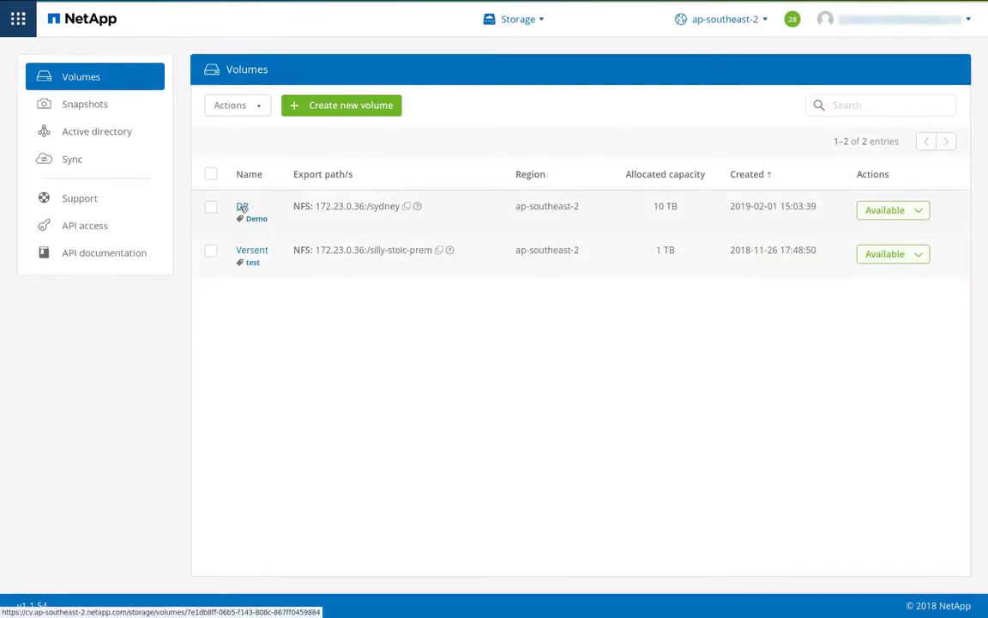
left_click_drag(317, 208, 362, 205)
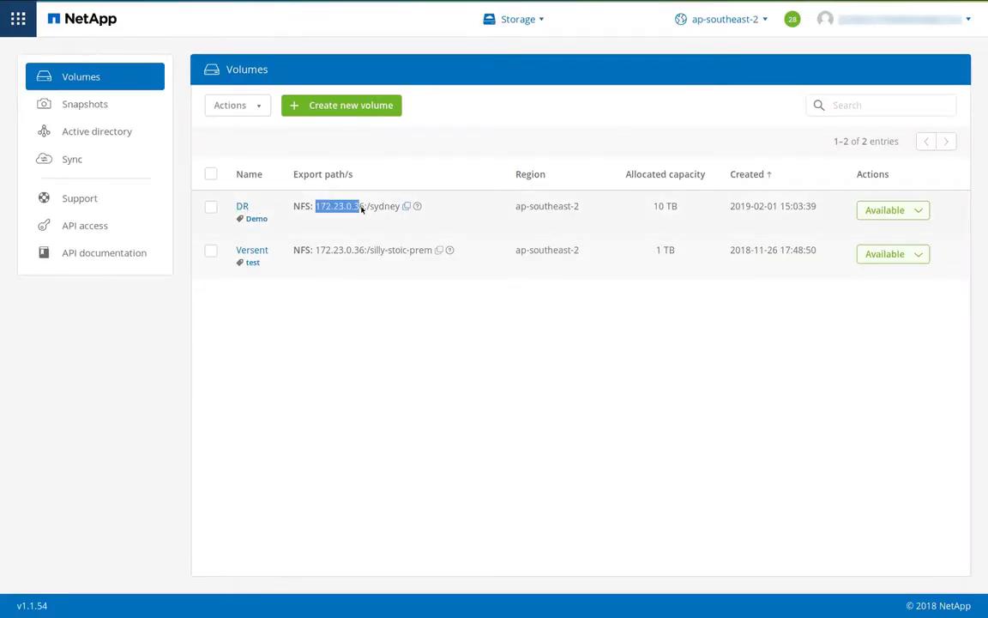
key("ctrl+c")
Ping 172.23.0.36 from the terminal for a few replies and stop it.
key("alt+Tab")
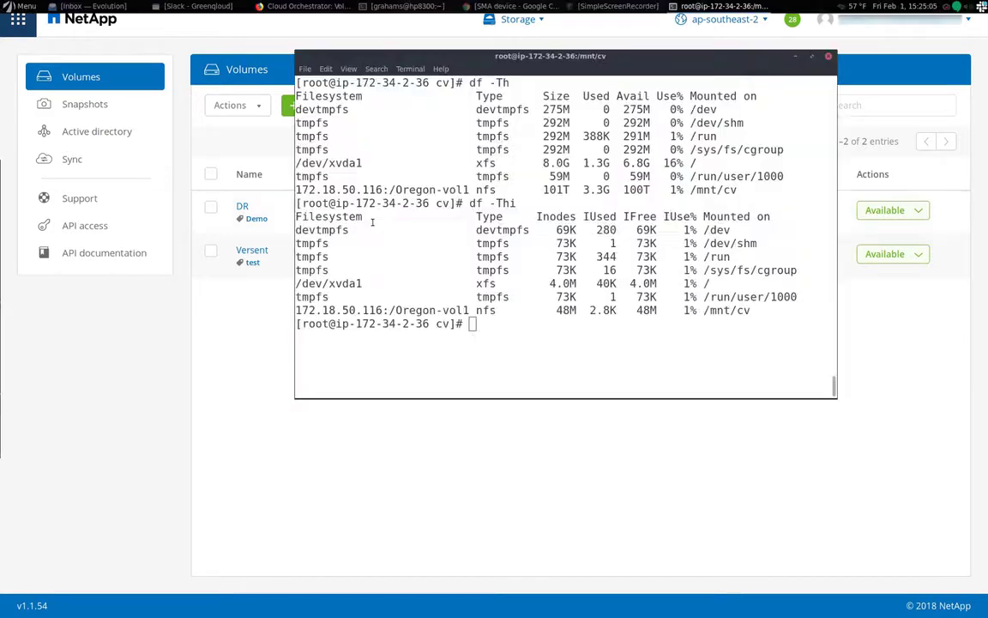
type("ping")
key("ctrl+shift+v")
key("Return")
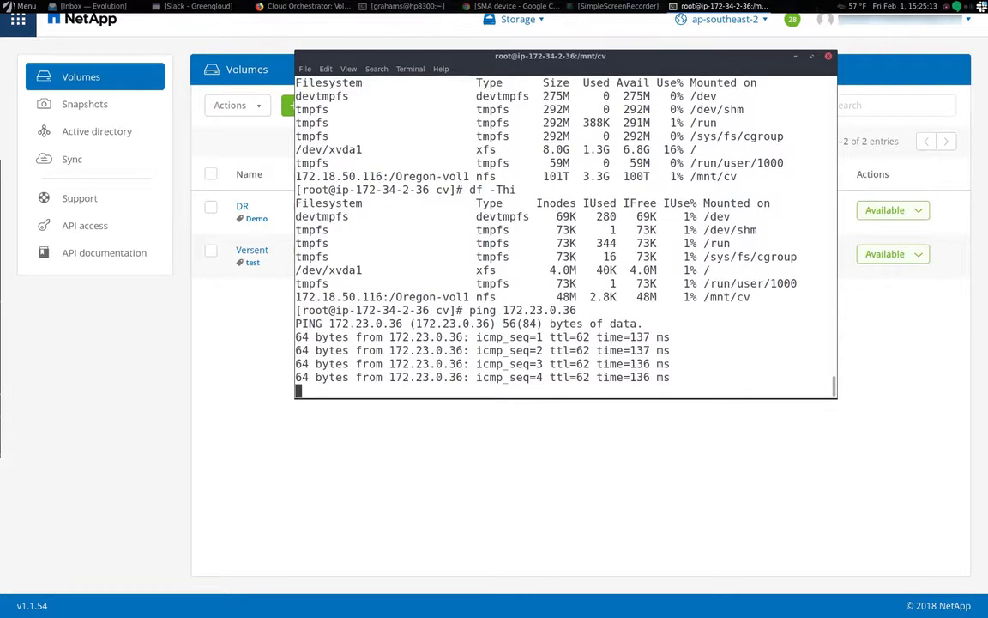
key("ctrl+c")
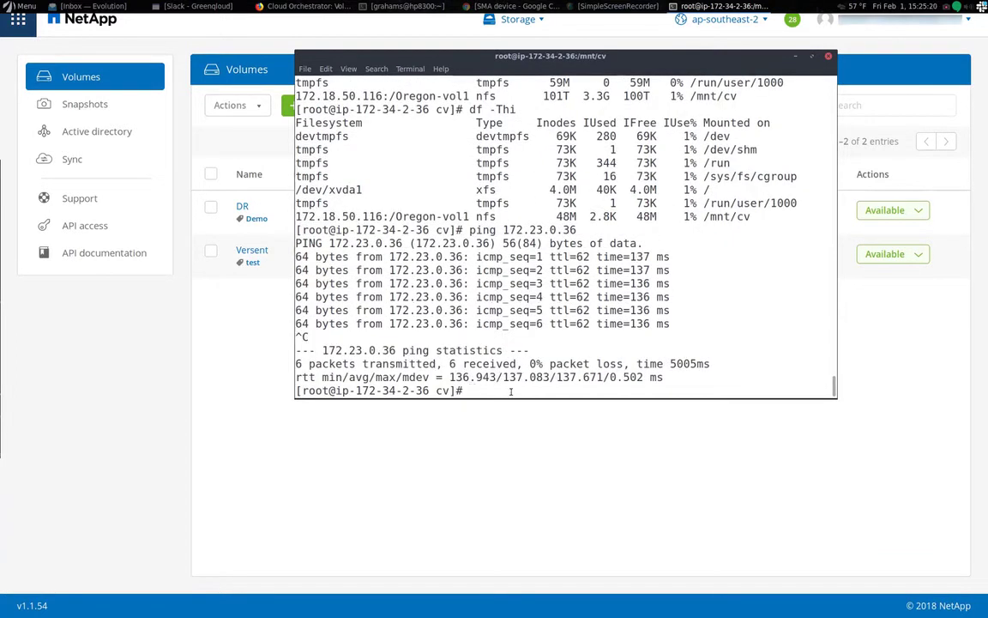
List the NFS exports of 172.23.0.36 with showmount -e.
type("showmount -e")
left_click_drag(389, 323, 463, 325)
middle_click(463, 324)
key("Return")
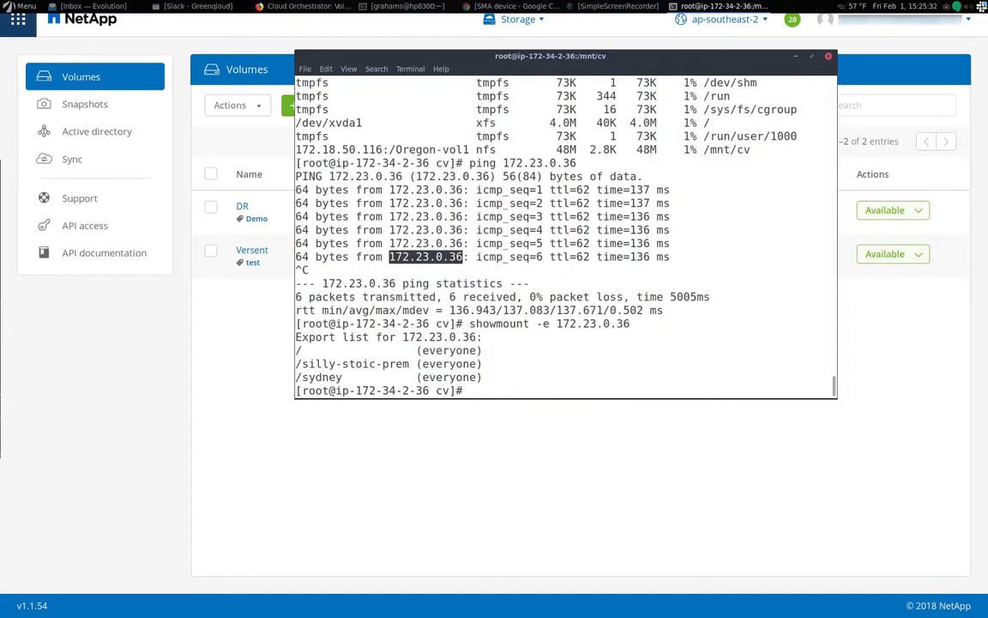
Mount the export 172.23.0.36:/sydney on /mnt/test1/.
type("mount")
left_click_drag(403, 337, 483, 337)
middle_click(412, 377)
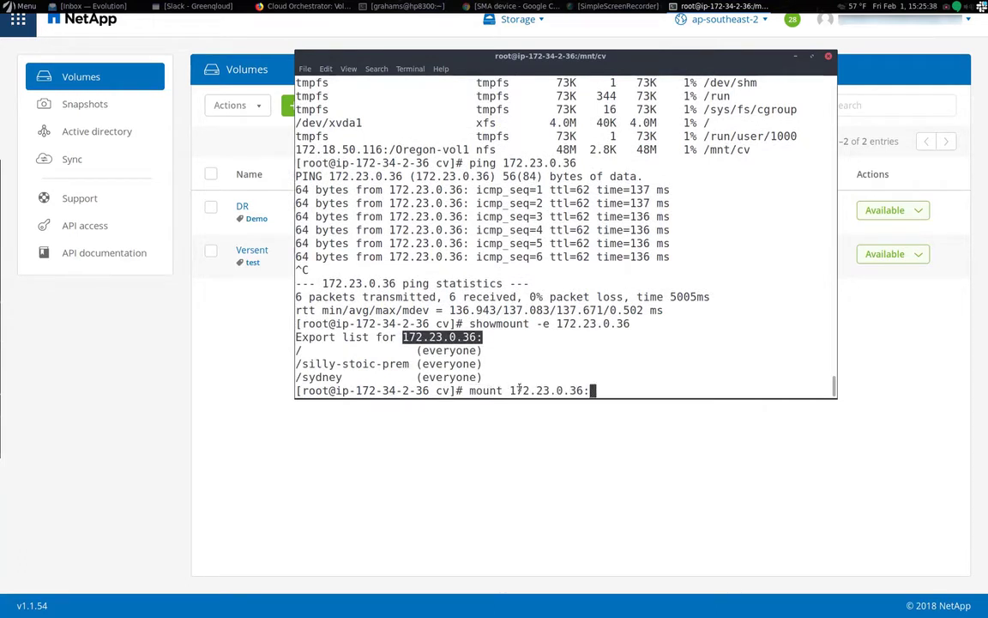
double_click(331, 377)
middle_click(590, 390)
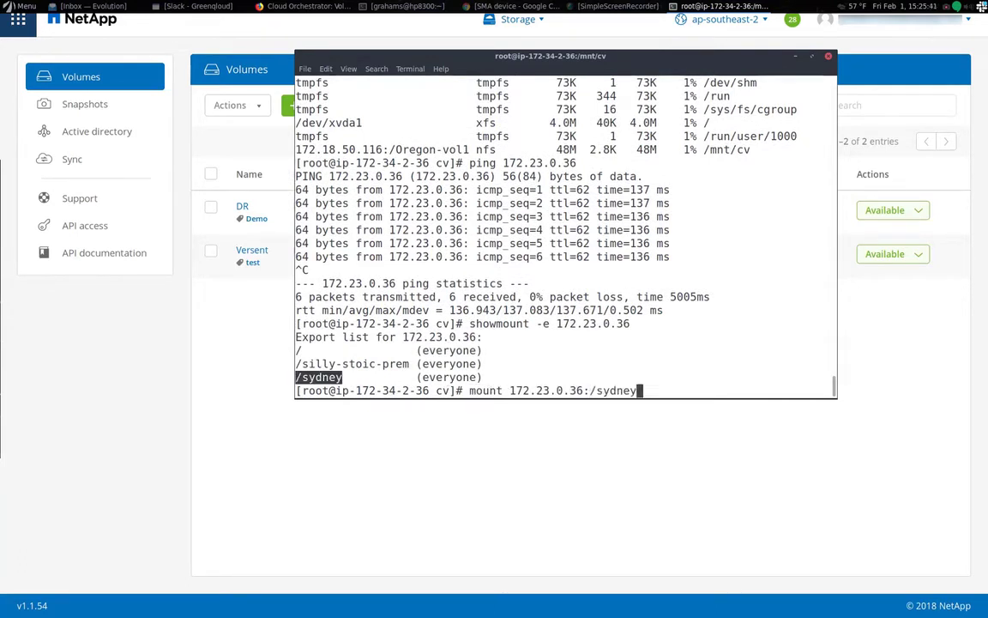
type("/mnt/test1/")
key("Return")
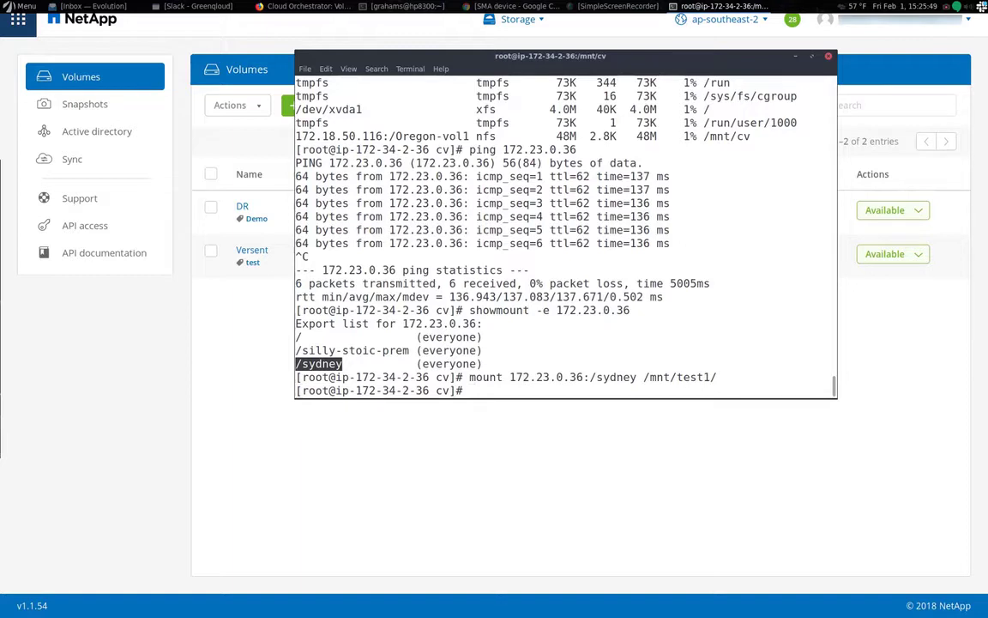
Run df -Th and check the used space of the mounted sydney volume.
type("df -Th")
key("Return")
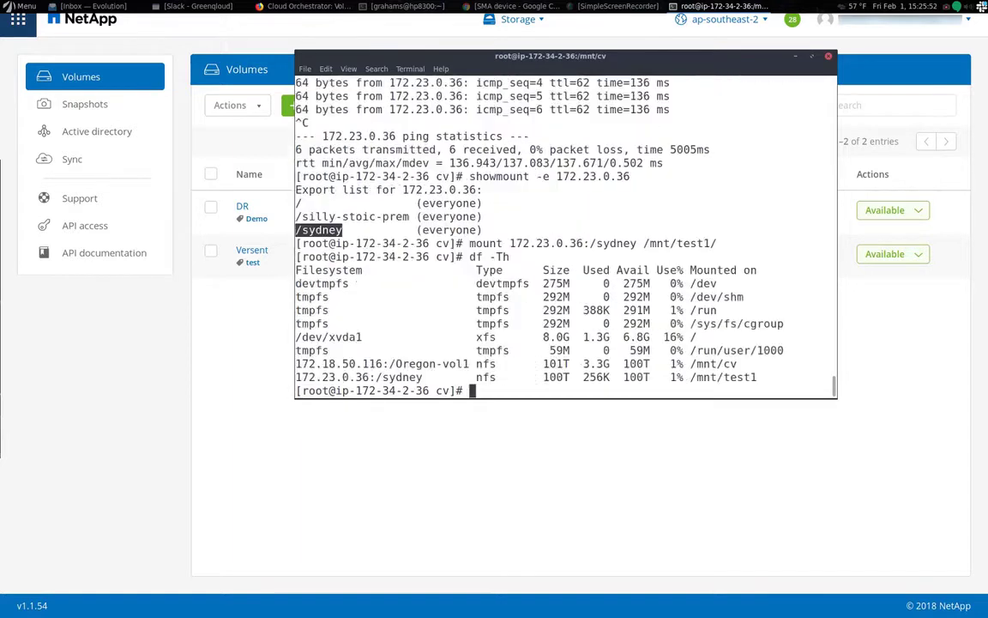
left_click_drag(584, 377, 593, 378)
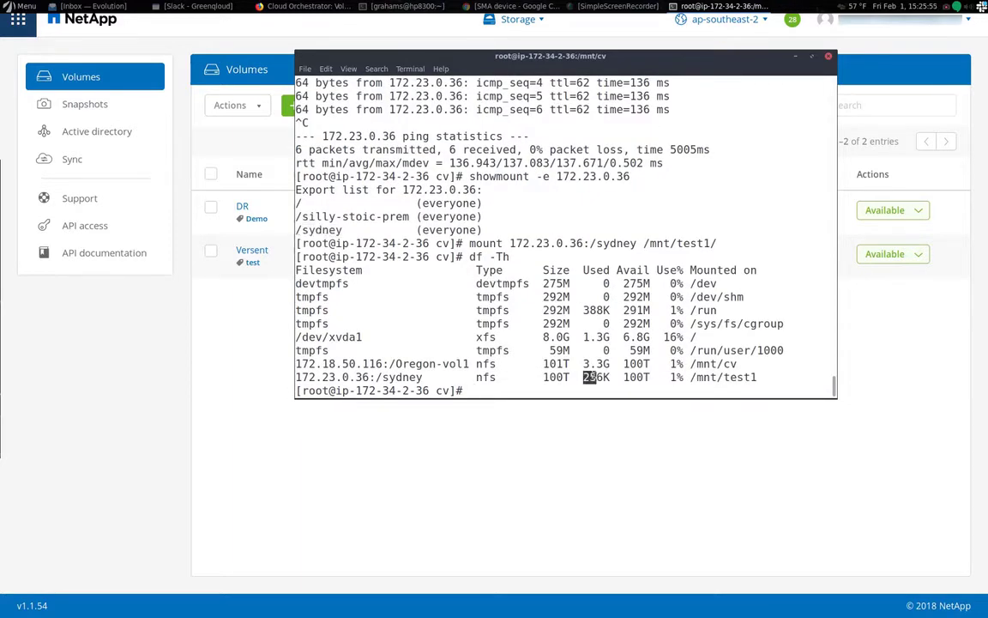
List the contents of /mnt/test1/ in the terminal.
left_click(579, 388)
type("ls /mnt/test1/")
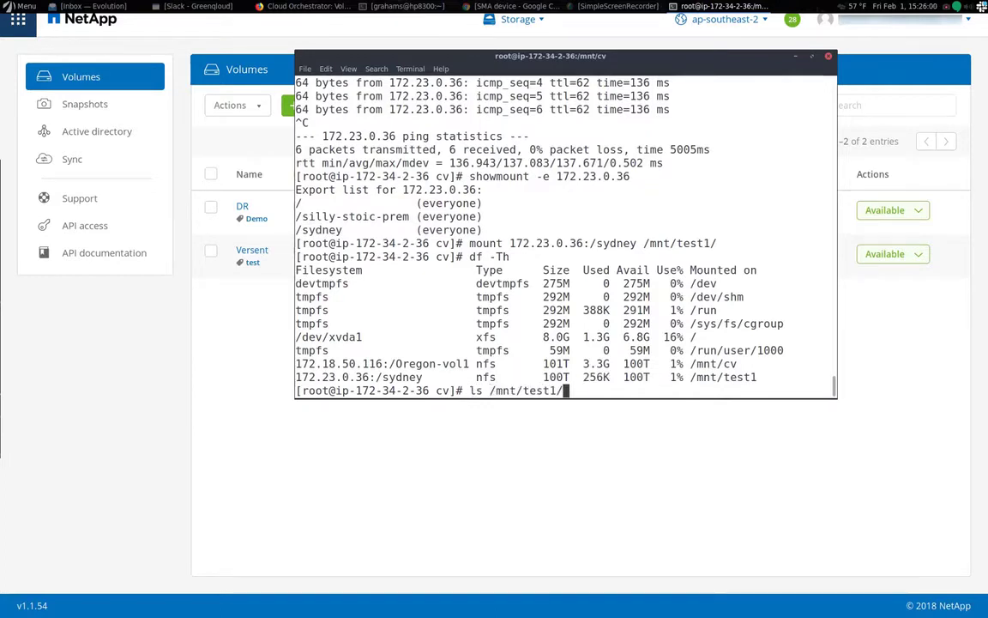
key("Return")
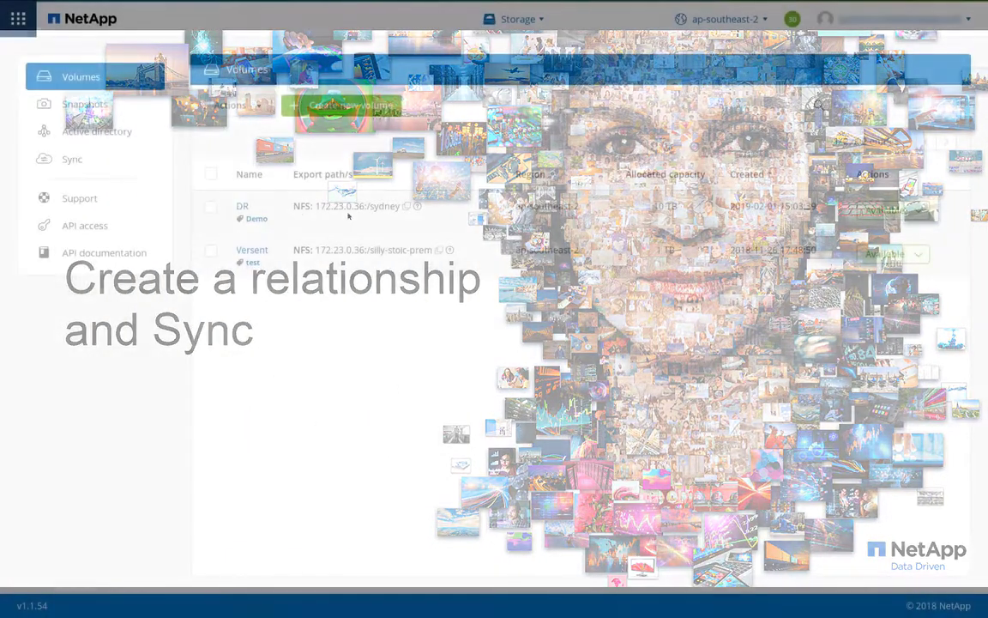
Create a sync relationship with the DR volume as target and host 172.18.50.116, export /Oregon-vol1, as the NFS version 3 source.
left_click(244, 209)
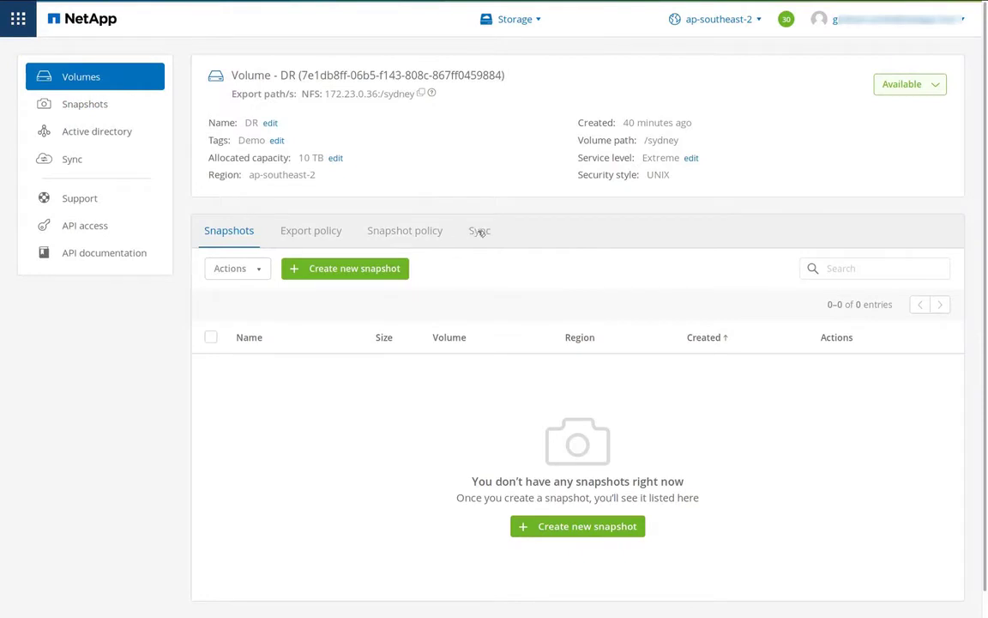
left_click(479, 229)
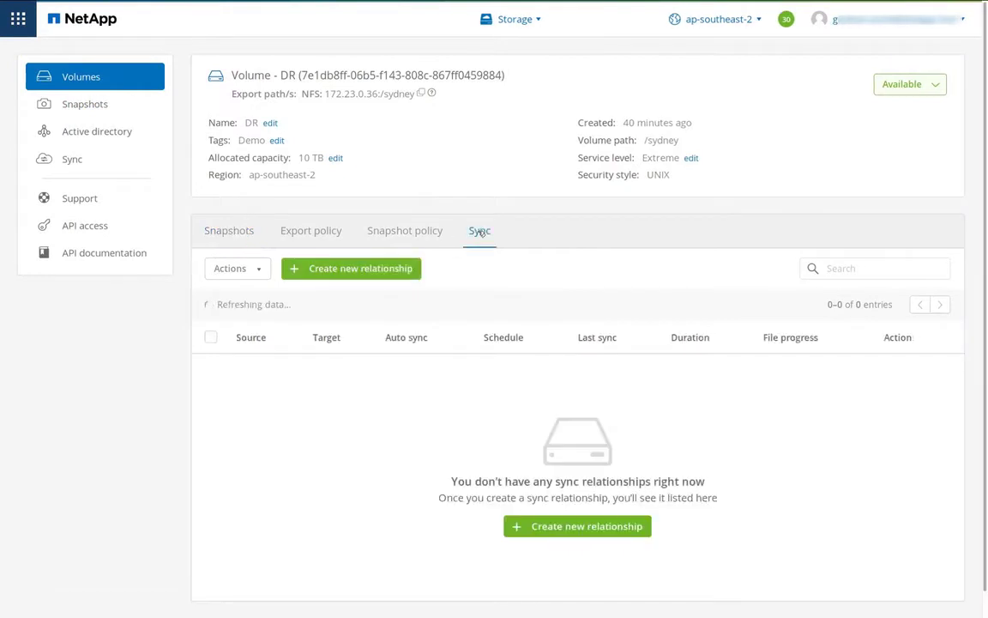
left_click(375, 270)
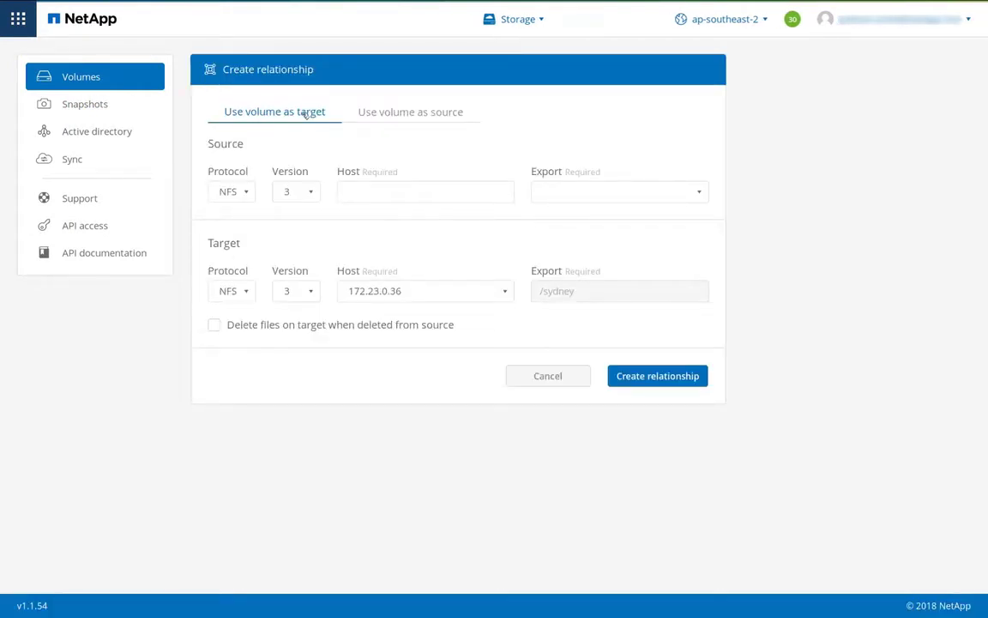
left_click(382, 191)
key("ctrl+v")
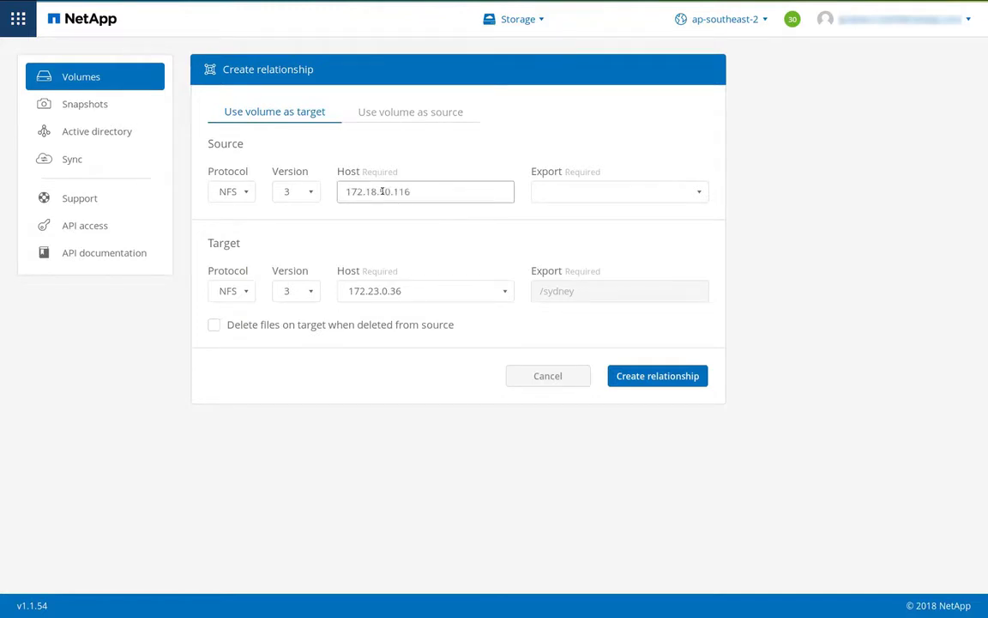
left_click(523, 200)
left_click(663, 195)
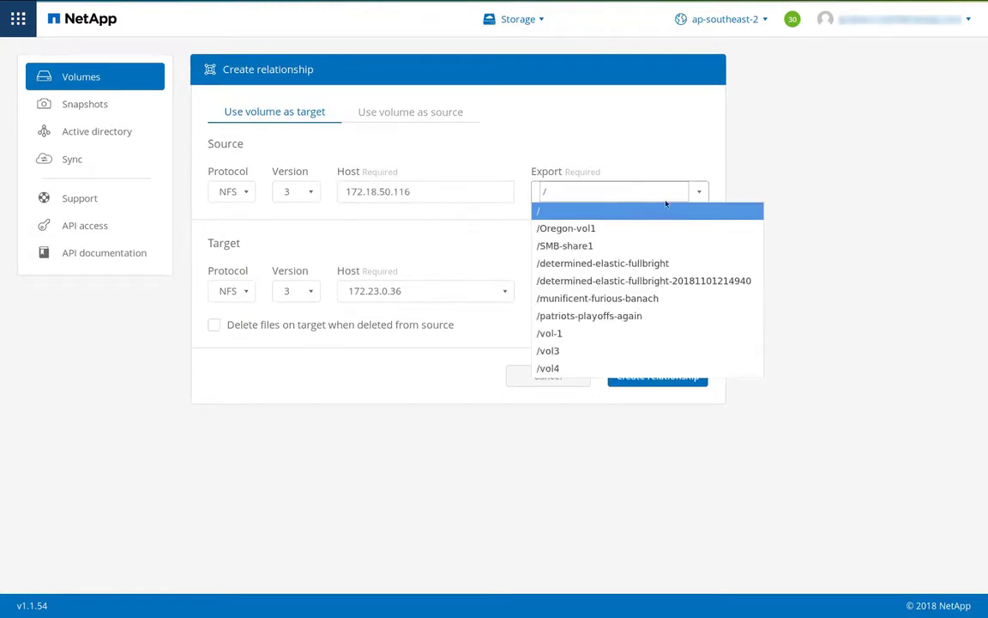
left_click(659, 228)
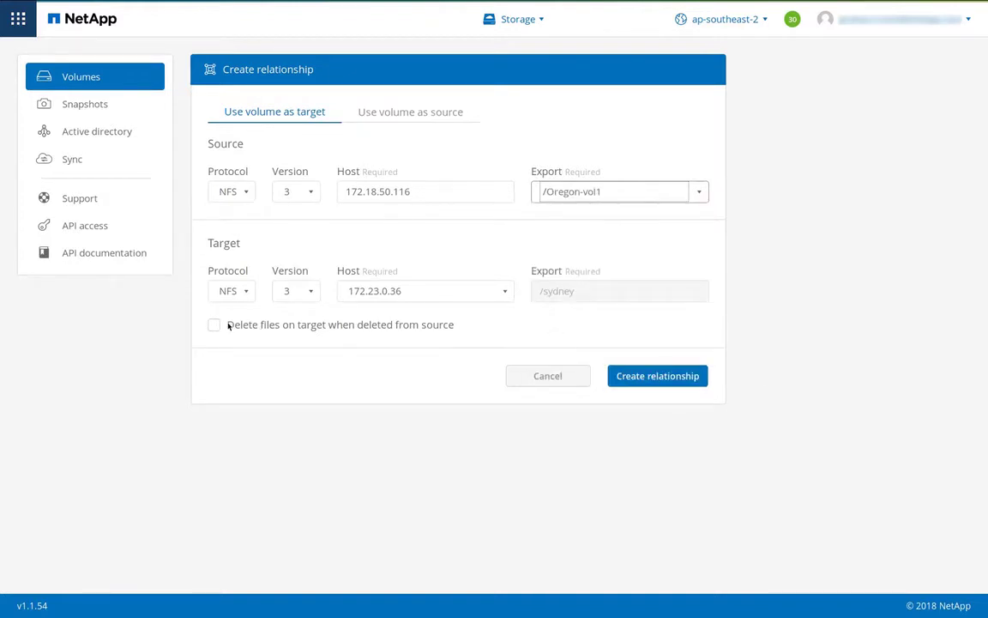
left_click(653, 375)
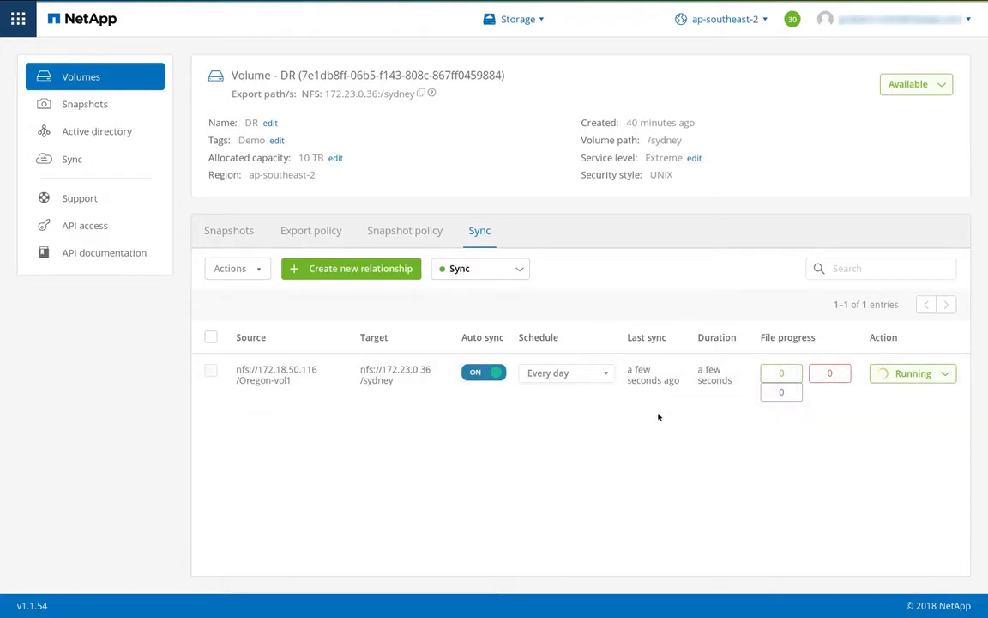
Set the schedule of the Oregon-vol1 to sydney sync relationship to every 1 hour.
left_click(586, 374)
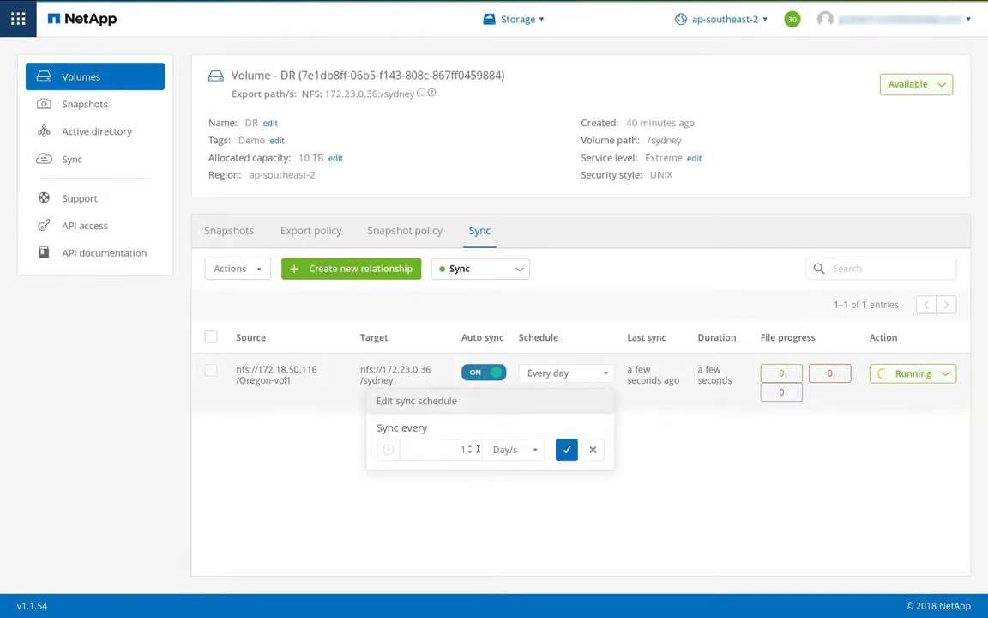
left_click(532, 449)
left_click(531, 486)
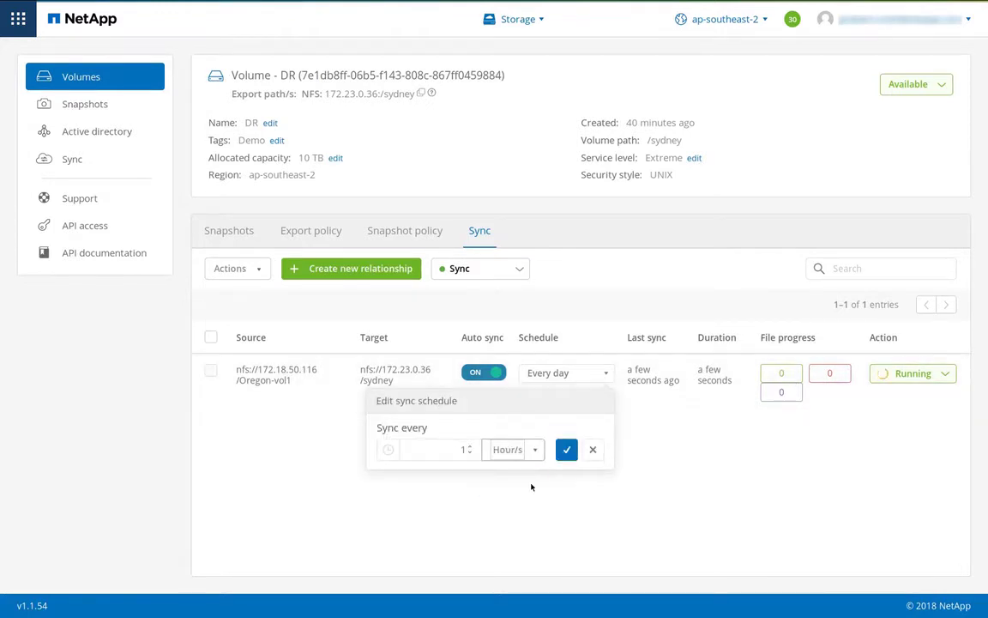
left_click(565, 452)
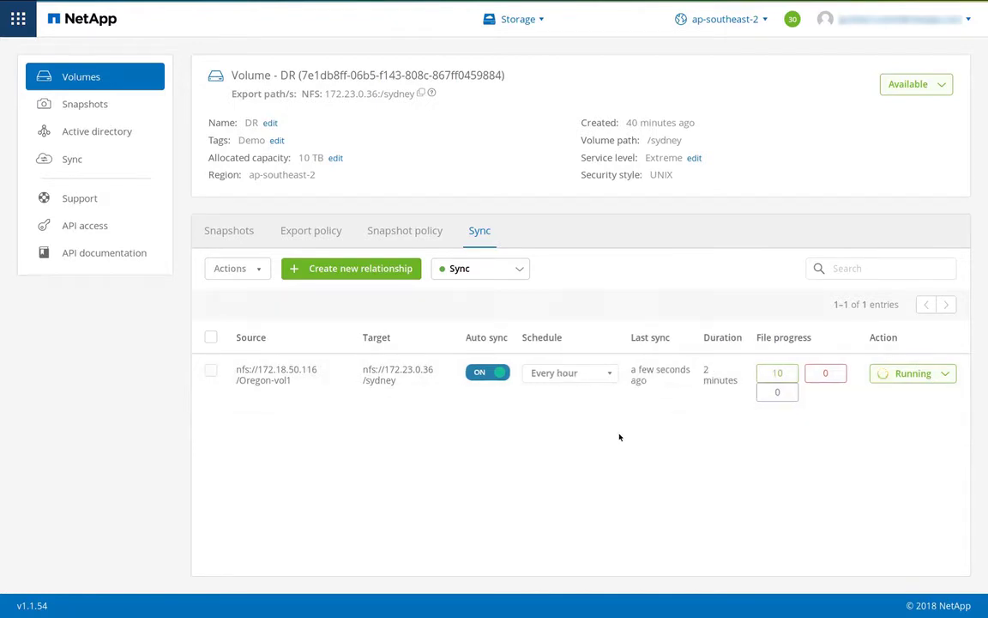
Switch to the terminal, check the mounted volumes' usage with df -Th and list the files in /mnt/test1/.
mouse_move(776, 372)
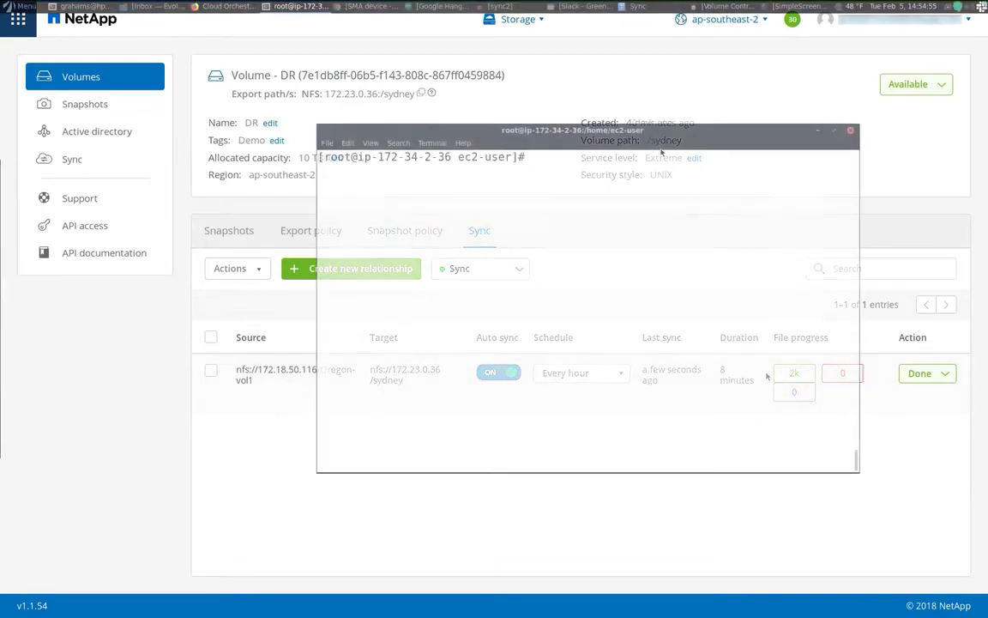
type("df -")
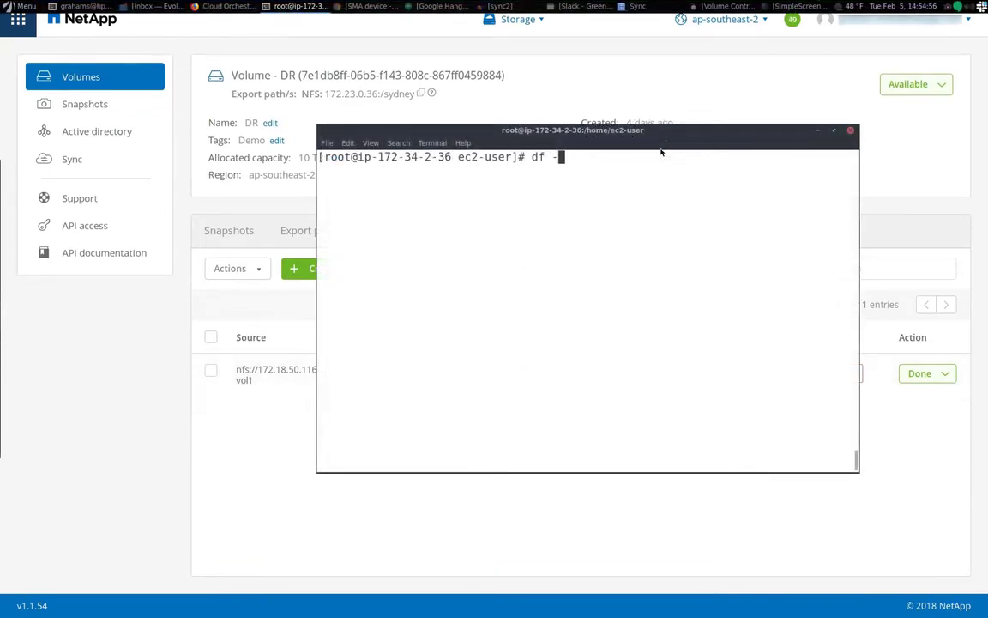
type("Th")
key("Return")
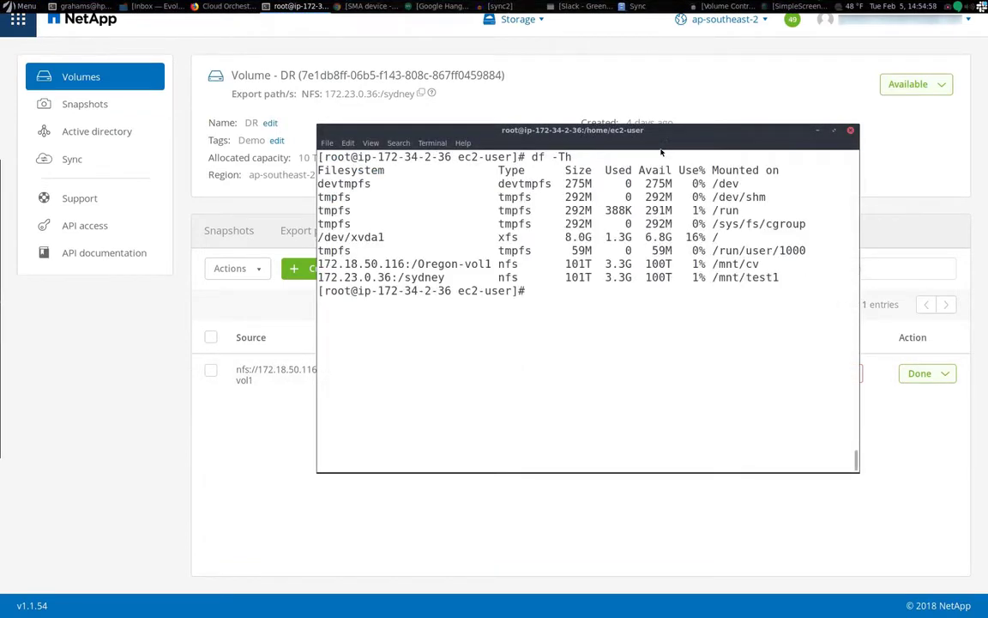
type("ls /mnt/test1/")
key("Return")
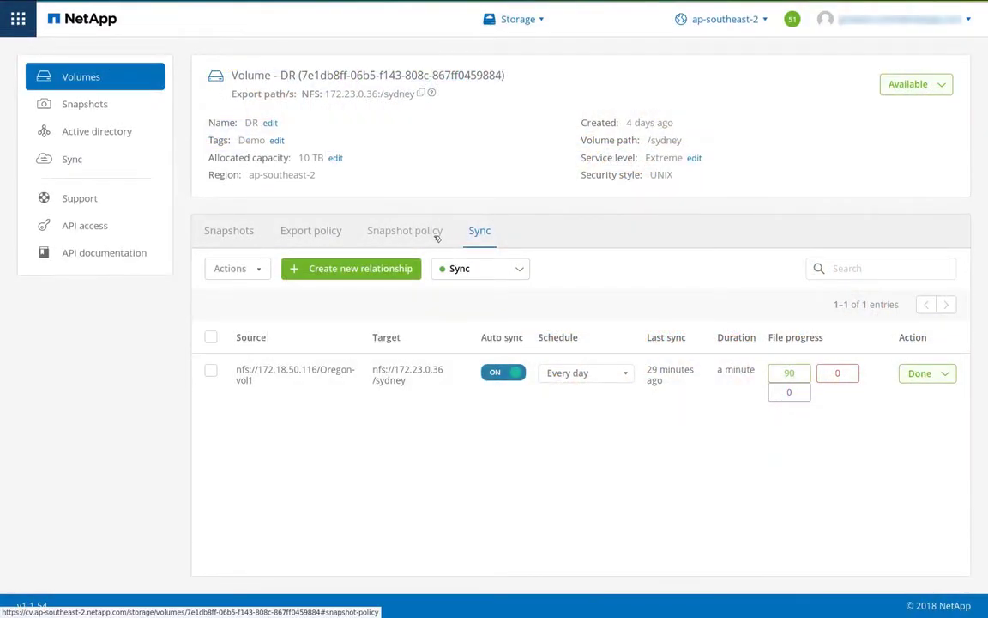
Enable the DR volume's snapshot policy with 24 hourly snapshots kept, taken at minute 20, and save the changes.
left_click(436, 235)
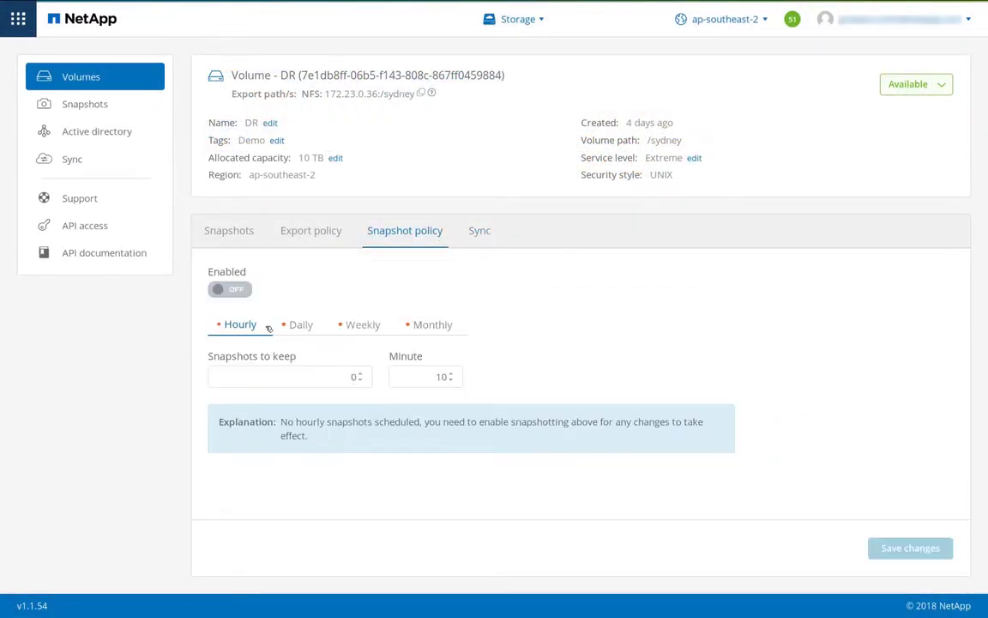
double_click(353, 376)
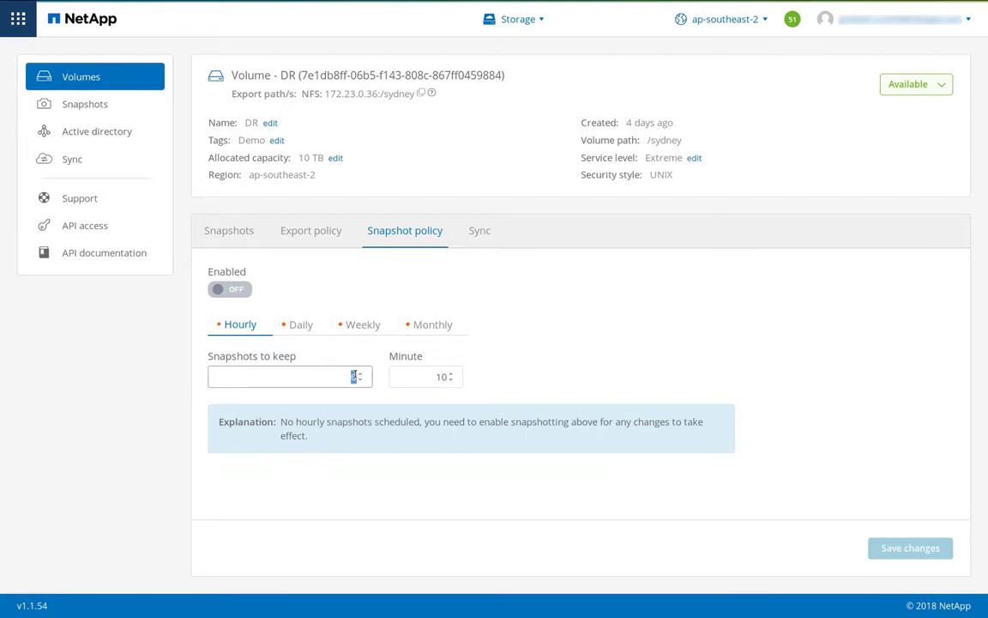
type("24")
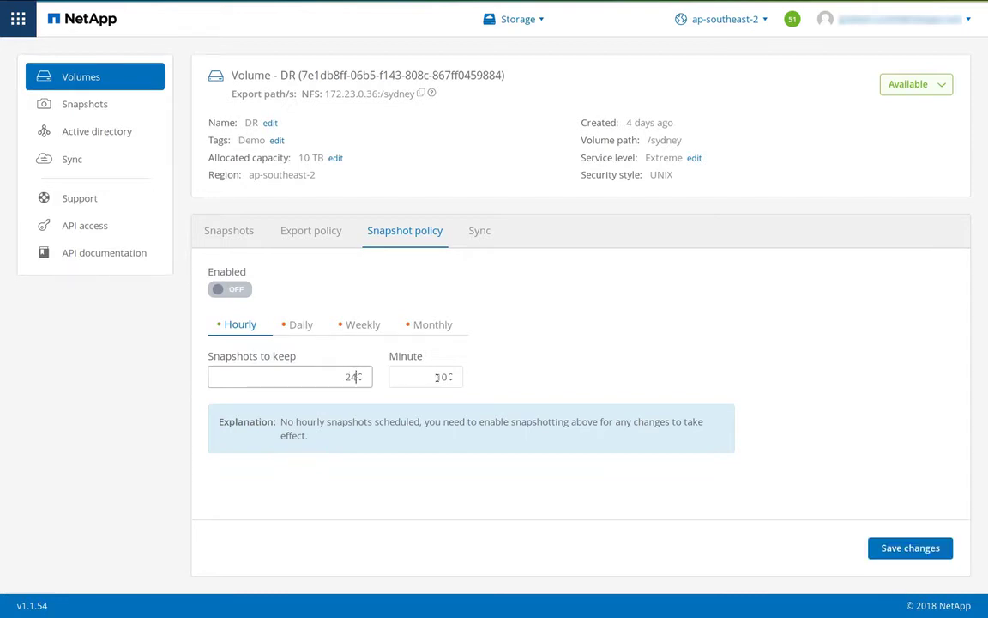
double_click(438, 377)
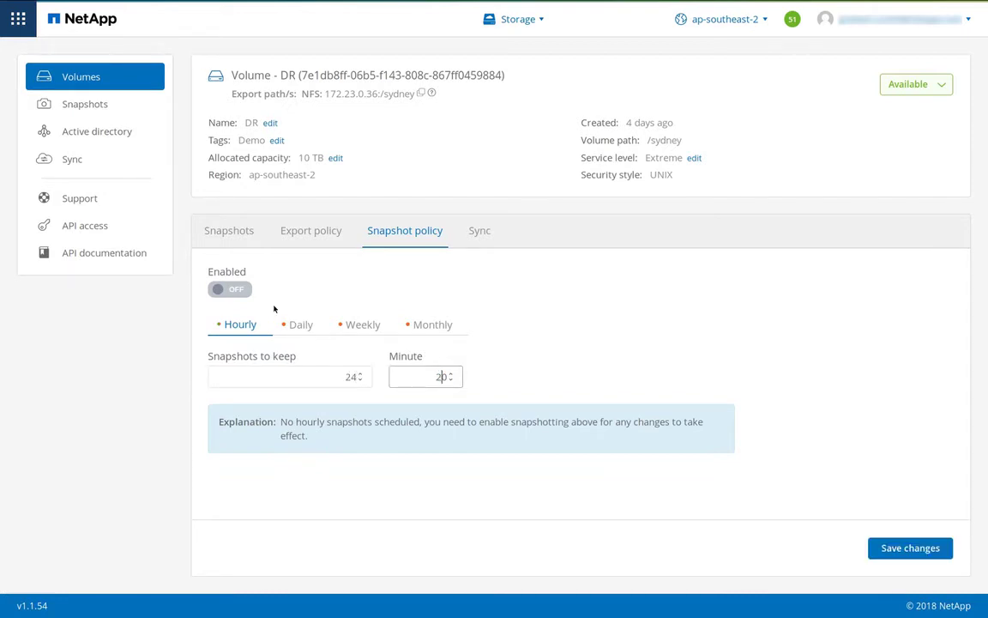
left_click(249, 291)
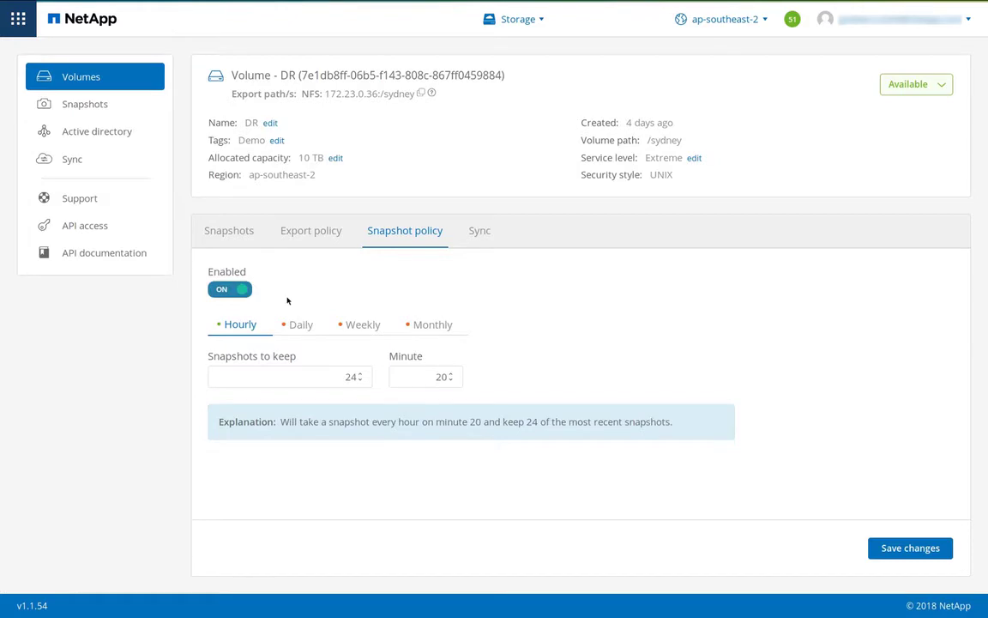
left_click(937, 554)
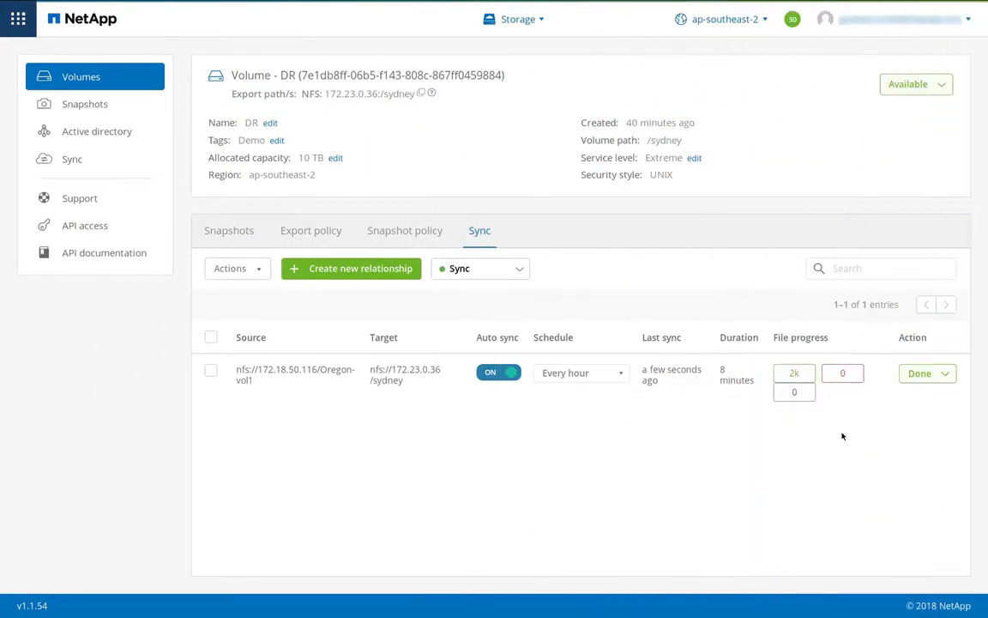
Start an immediate sync of the relationship from Oregon-vol1 to sydney and confirm it.
left_click(914, 373)
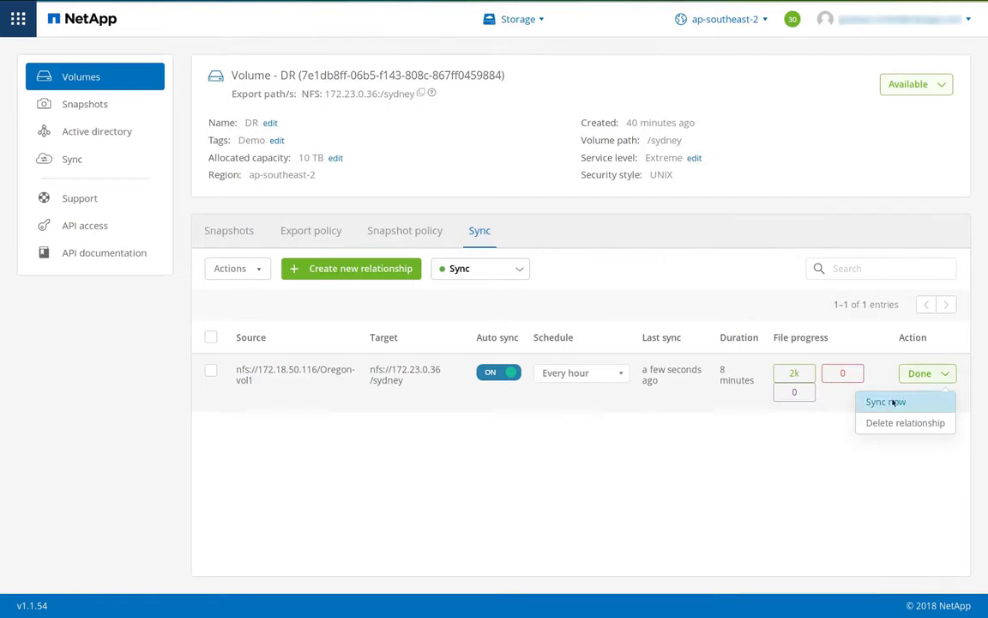
left_click(893, 402)
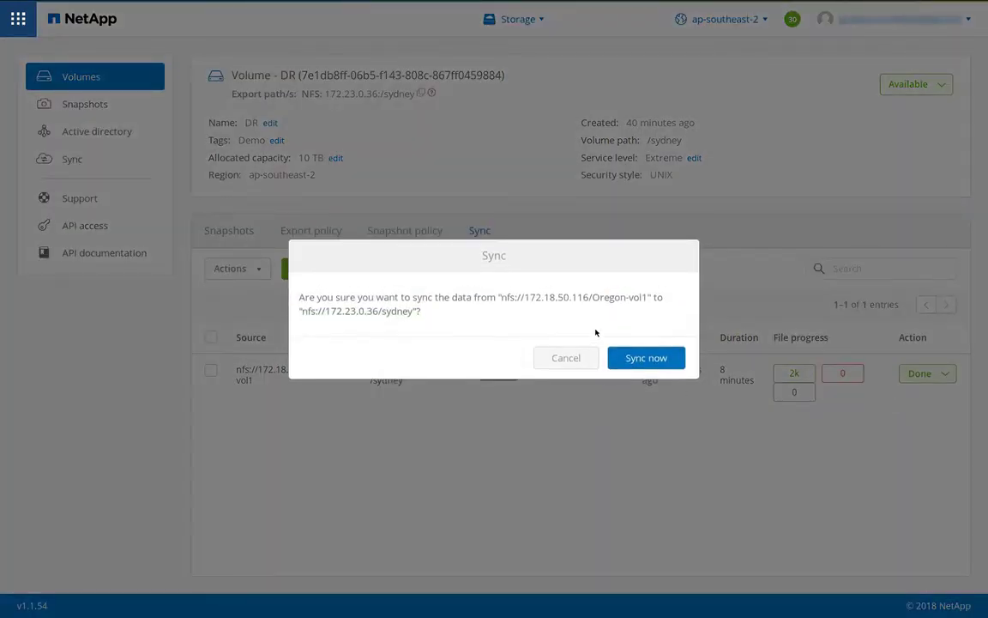
left_click(626, 360)
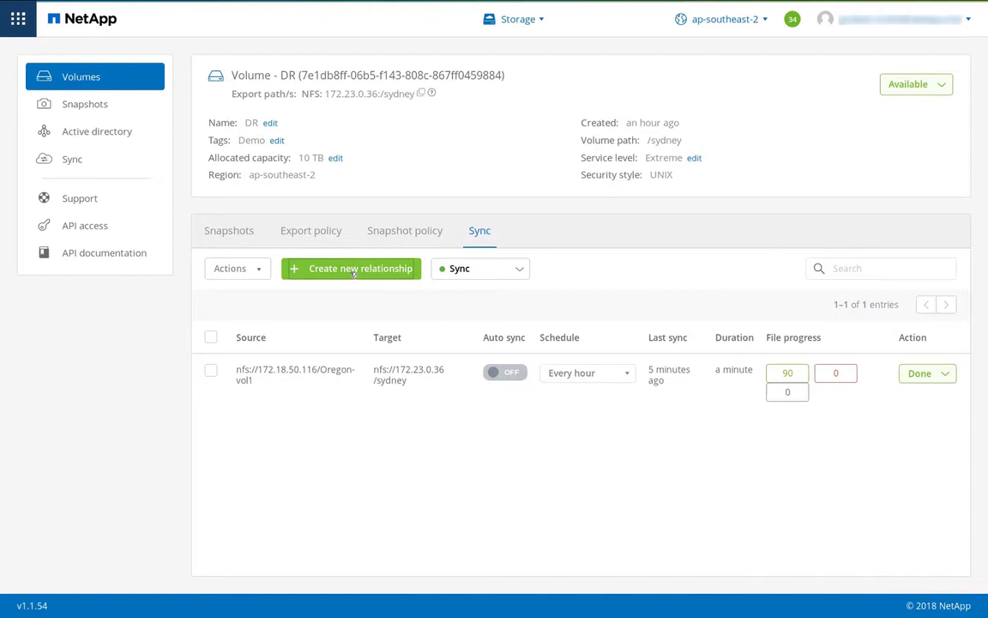
Create a sync relationship with the DR volume as source and host 172.23.0.36, export /silly-stoic-prem, as the target.
left_click(353, 269)
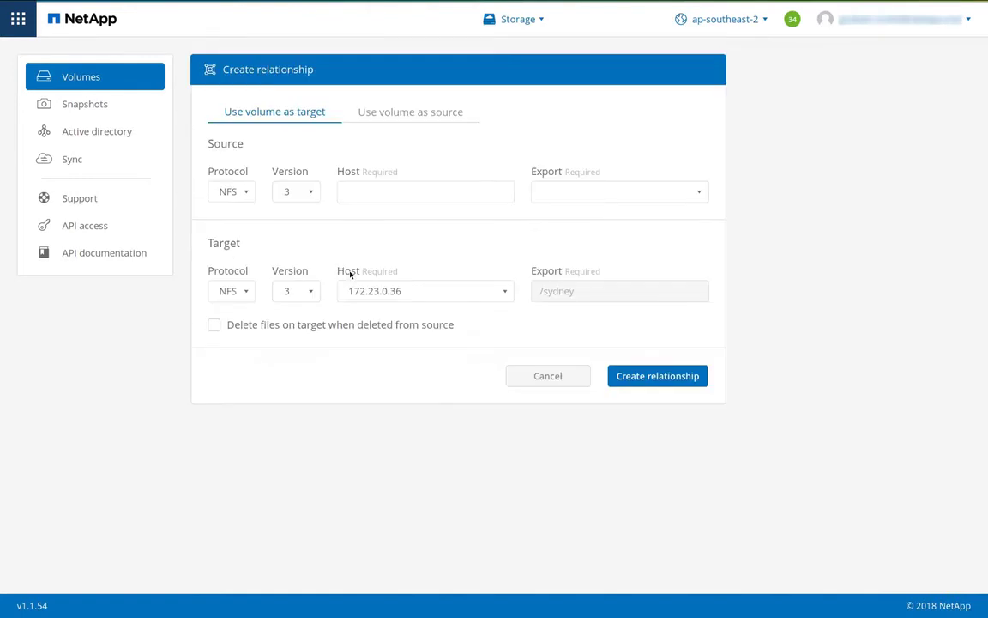
left_click(417, 112)
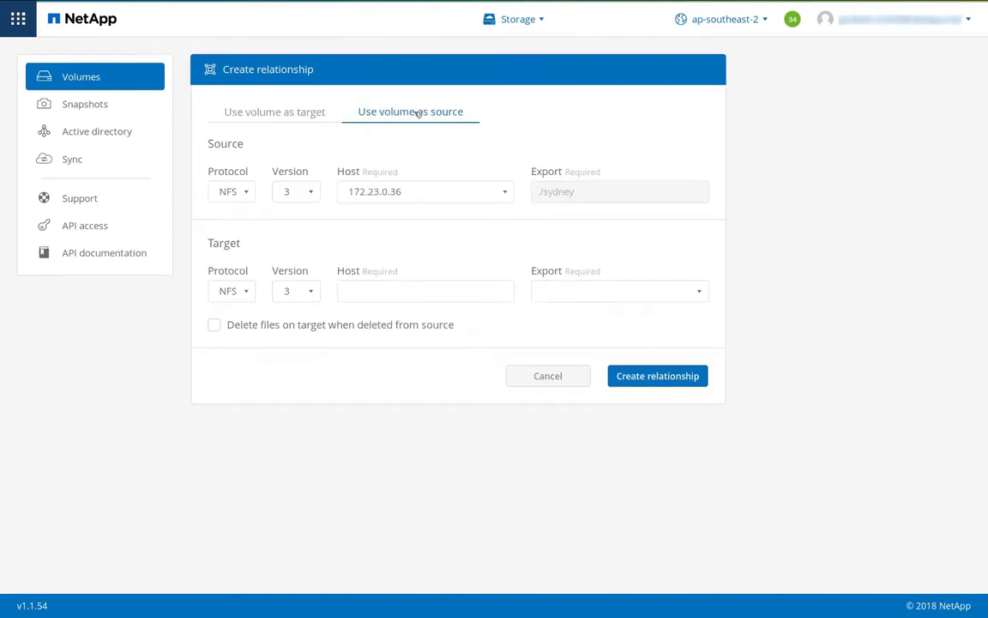
left_click(392, 290)
type("172.23.0.36")
left_click(428, 292)
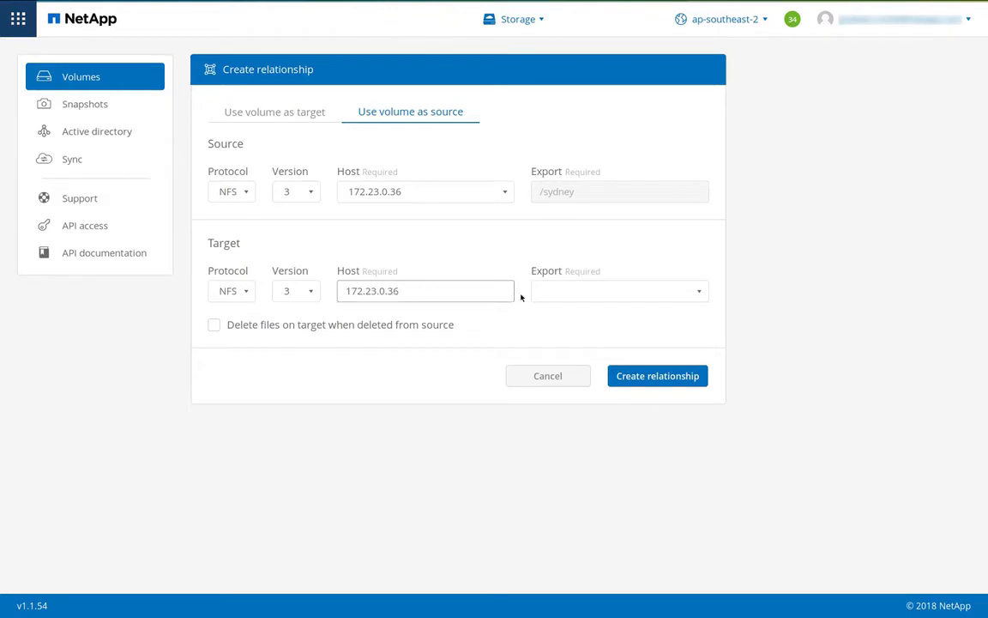
left_click(554, 293)
type("/")
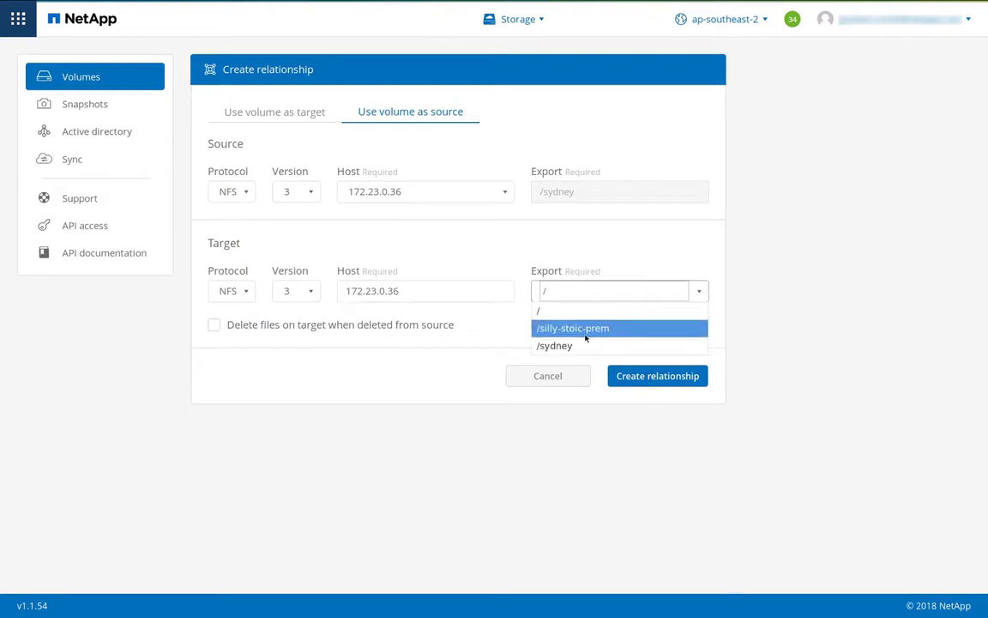
left_click(578, 328)
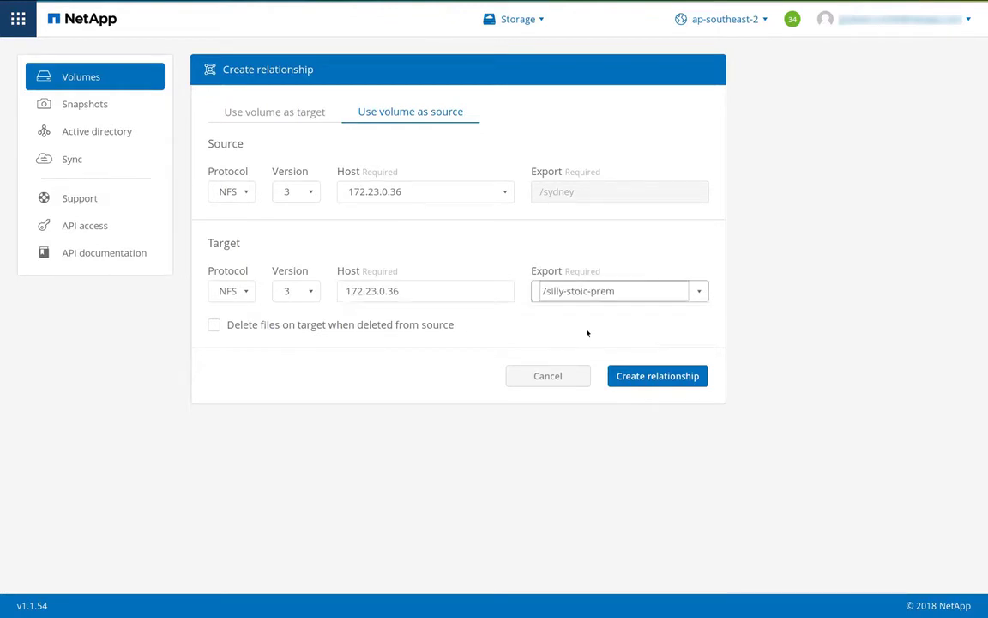
left_click(658, 377)
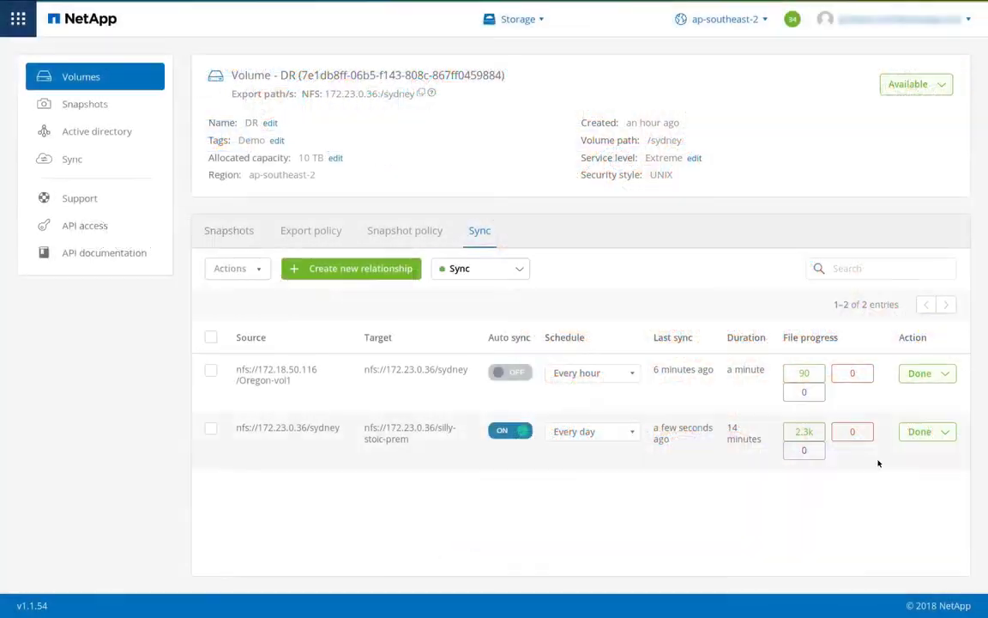
Delete the sync relationship from sydney to silly-stoic-prem, confirming with the word delete.
left_click(912, 431)
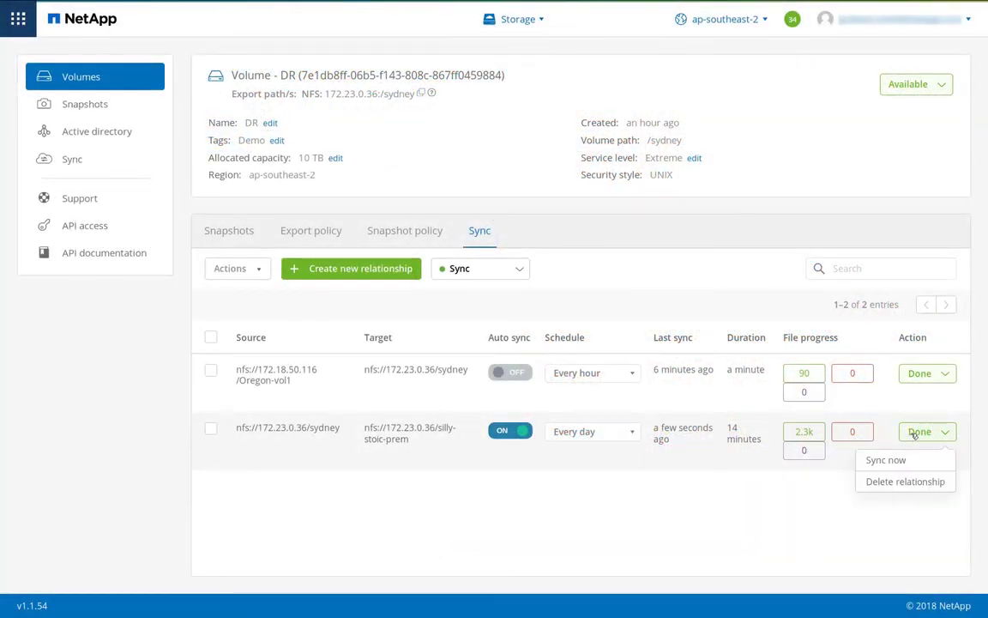
left_click(903, 479)
double_click(341, 308)
key("ctrl+c")
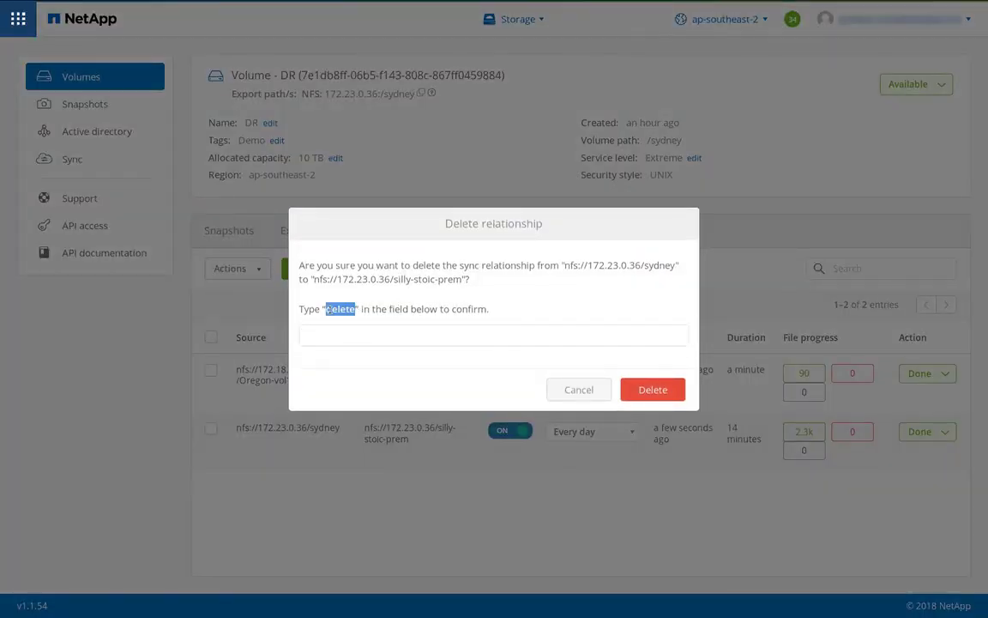
left_click(331, 333)
key("ctrl+v")
left_click(652, 390)
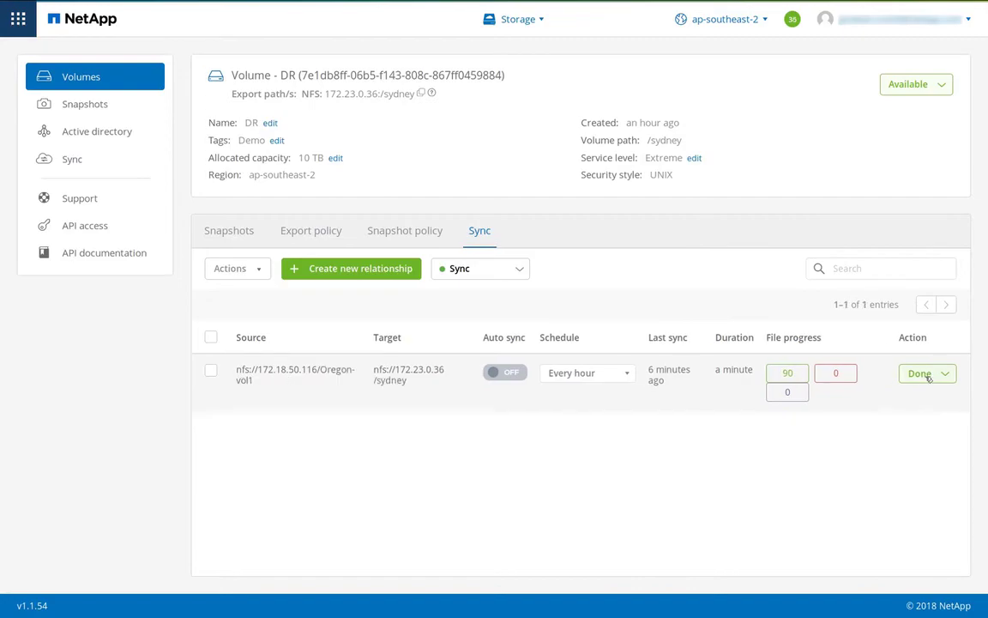
Delete the sync relationship from Oregon-vol1 to sydney, confirming with the word delete.
left_click(924, 382)
left_click(899, 422)
left_click(367, 335)
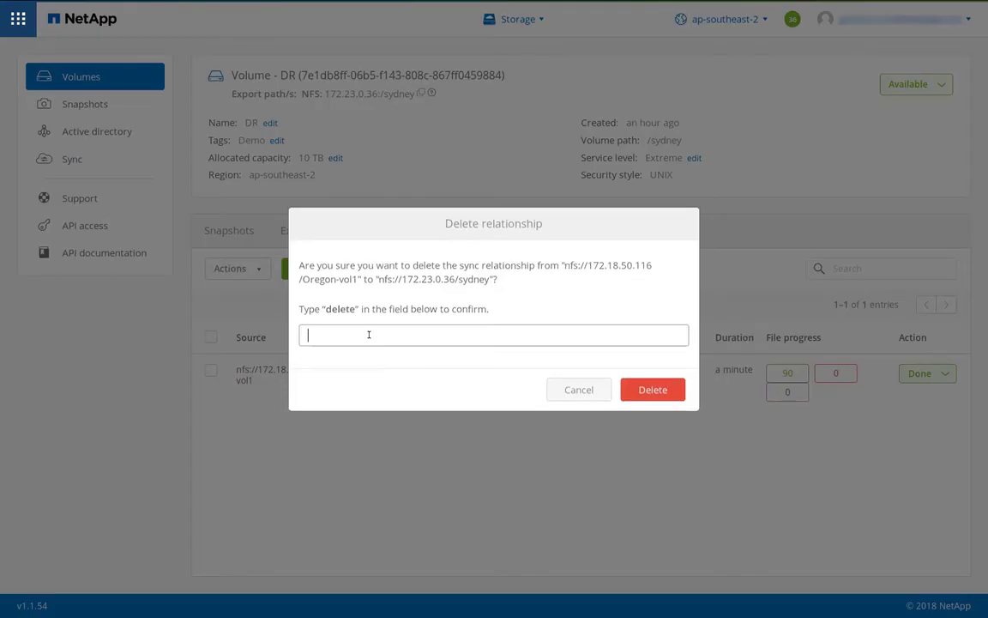
key("ctrl+v")
left_click(663, 398)
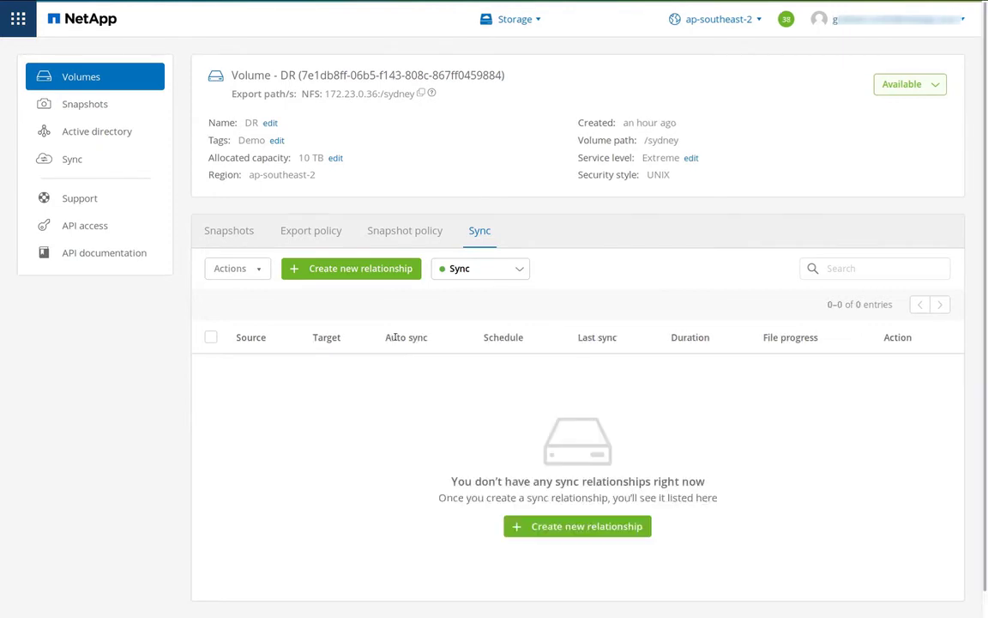
Delete the data broker named Sync from the overall sync overview, confirming with the word delete.
left_click(74, 159)
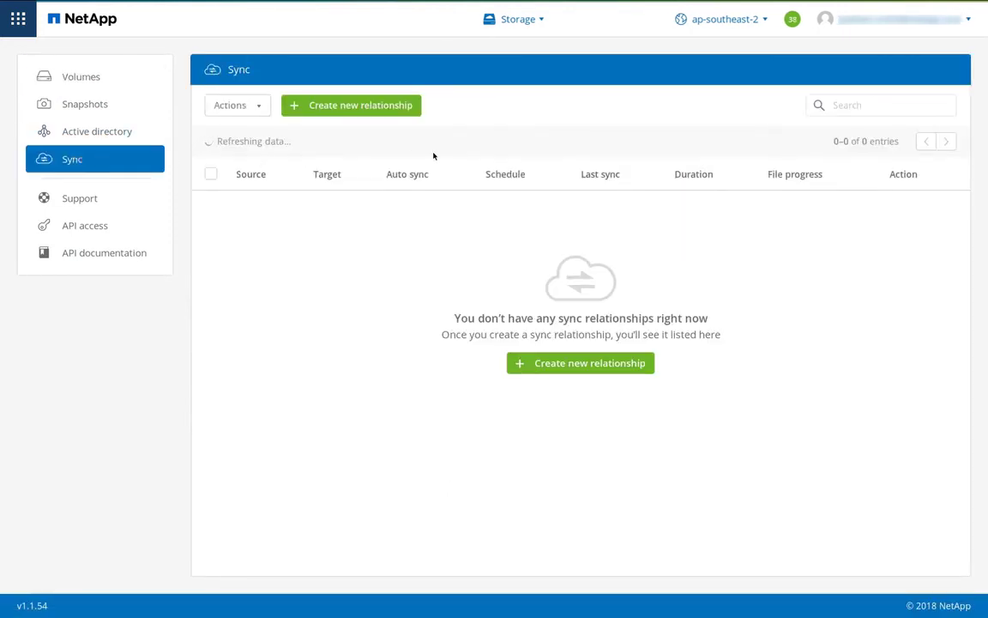
left_click(500, 106)
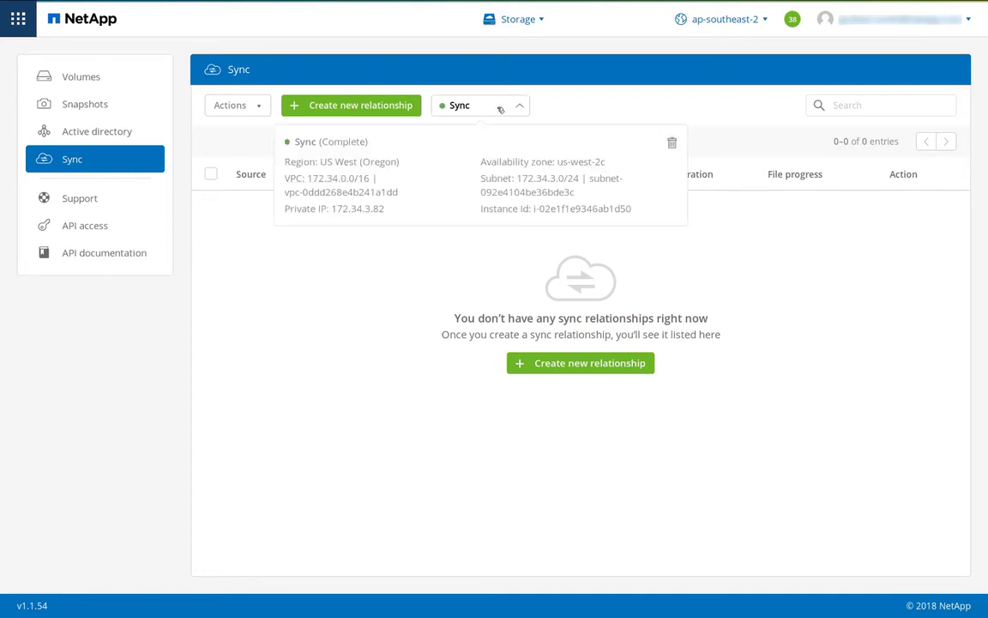
left_click(672, 142)
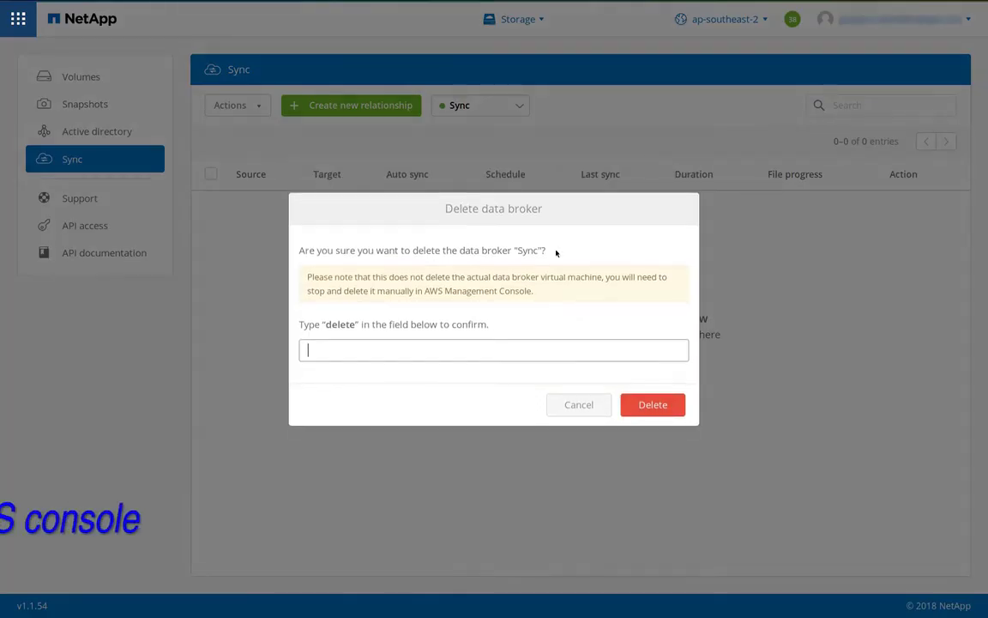
type("delete")
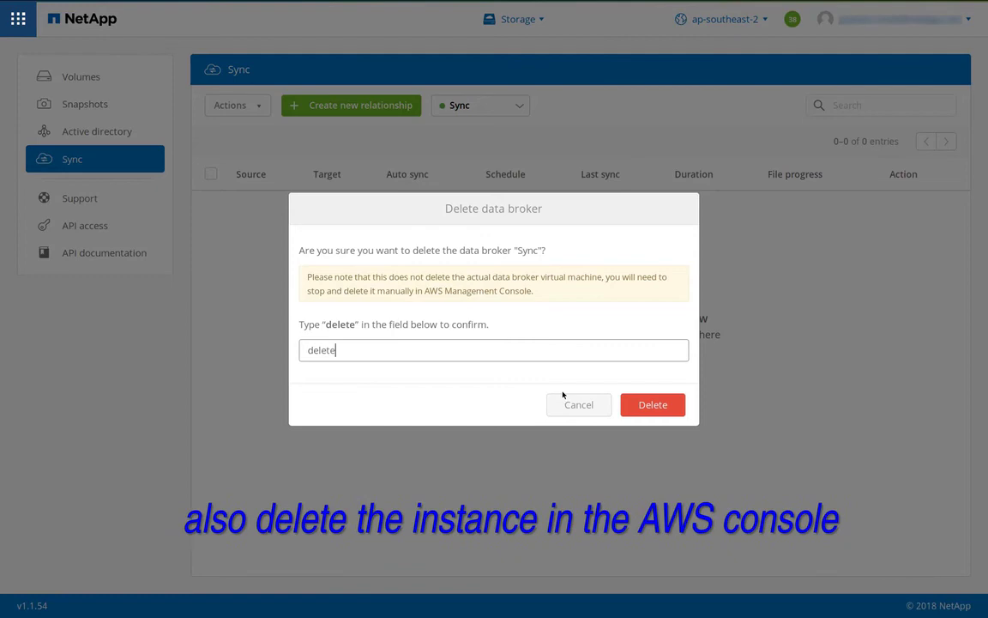
left_click(668, 411)
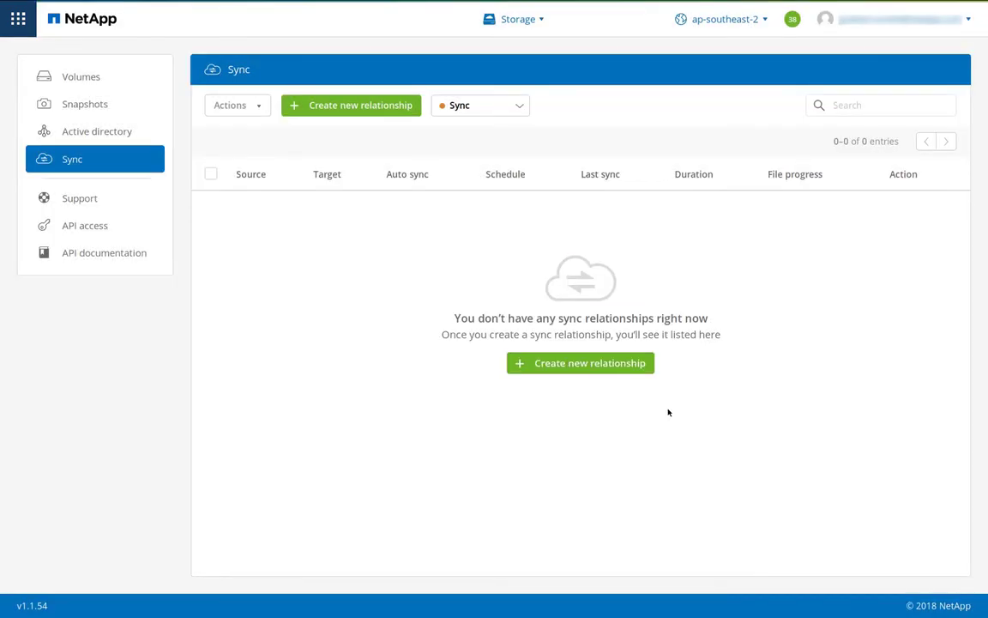